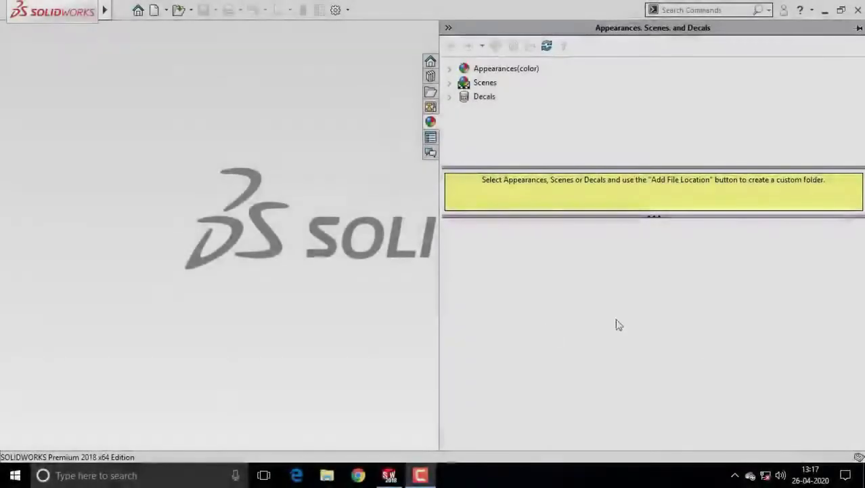
Close the appearances panel and bring up the New SOLIDWORKS Document dialog from the File menu.
{"action": "left_click", "coordinate": [377, 325]}
{"action": "mouse_move", "coordinate": [105, 10]}
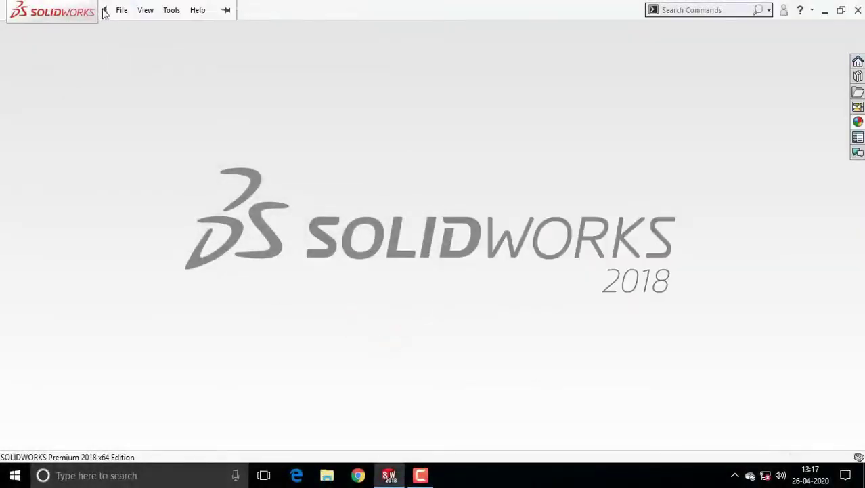
{"action": "left_click", "coordinate": [122, 10]}
{"action": "left_click", "coordinate": [133, 30]}
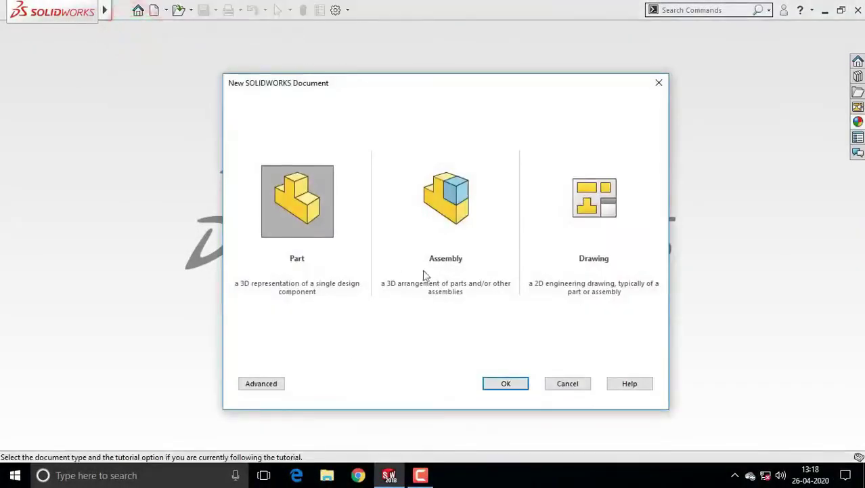
Create a new Assembly document and dismiss the automatic file chooser.
{"action": "left_click", "coordinate": [442, 191]}
{"action": "left_click", "coordinate": [498, 386]}
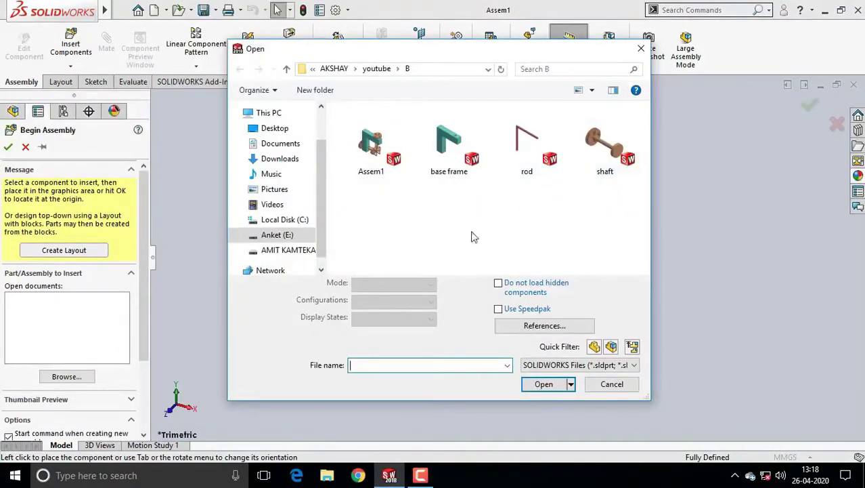
{"action": "left_click", "coordinate": [604, 383]}
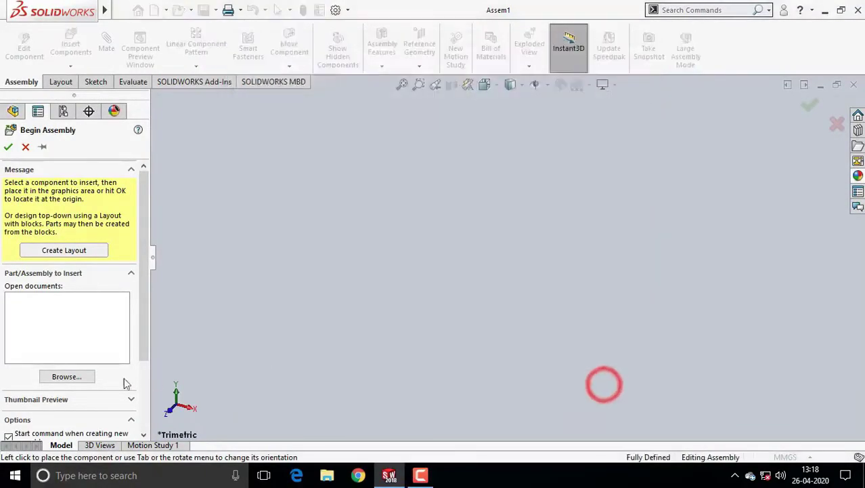
Browse to 'base frame', place it as the first component, and orbit it to lie flat.
{"action": "left_click", "coordinate": [66, 378]}
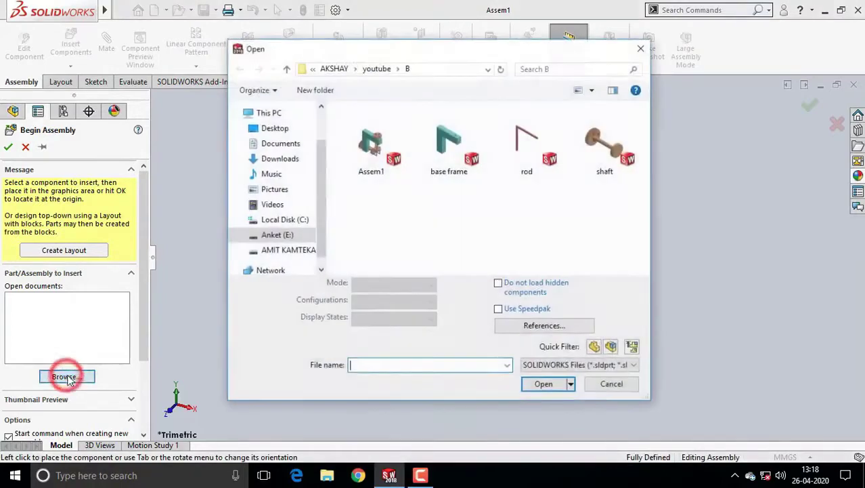
{"action": "left_click", "coordinate": [445, 143]}
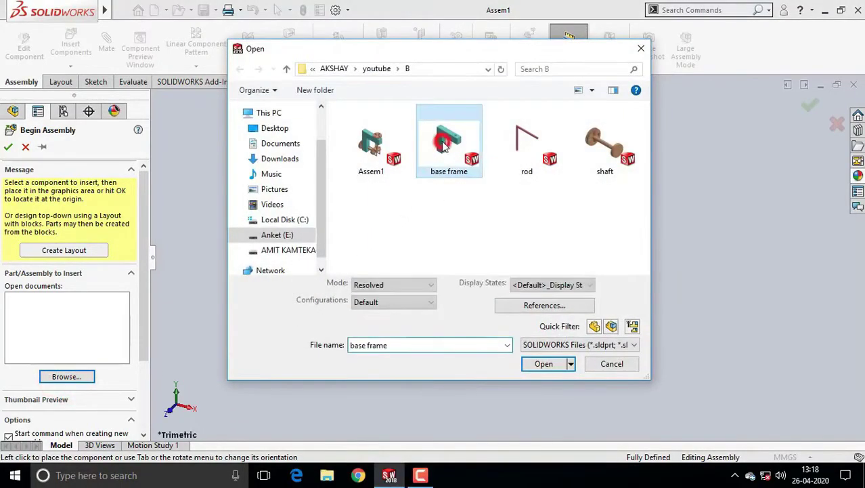
{"action": "left_click", "coordinate": [542, 364]}
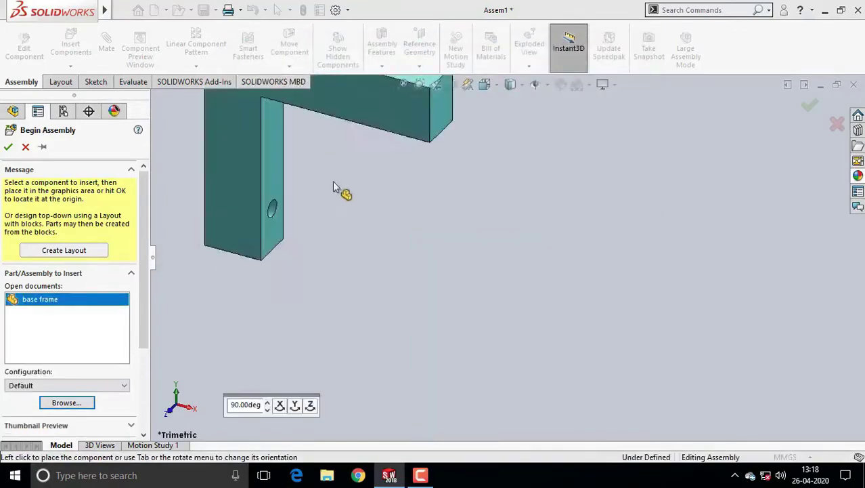
{"action": "left_click", "coordinate": [515, 260]}
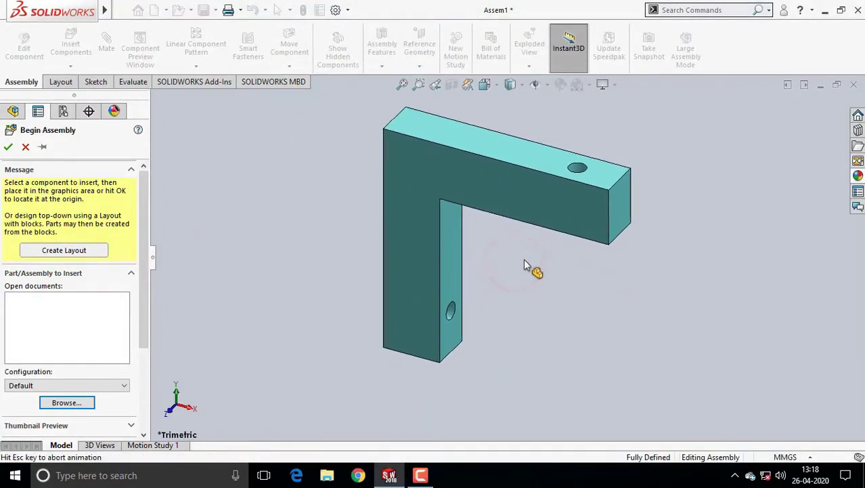
{"action": "middle_click_drag", "start_coordinate": [524, 265], "coordinate": [405, 274]}
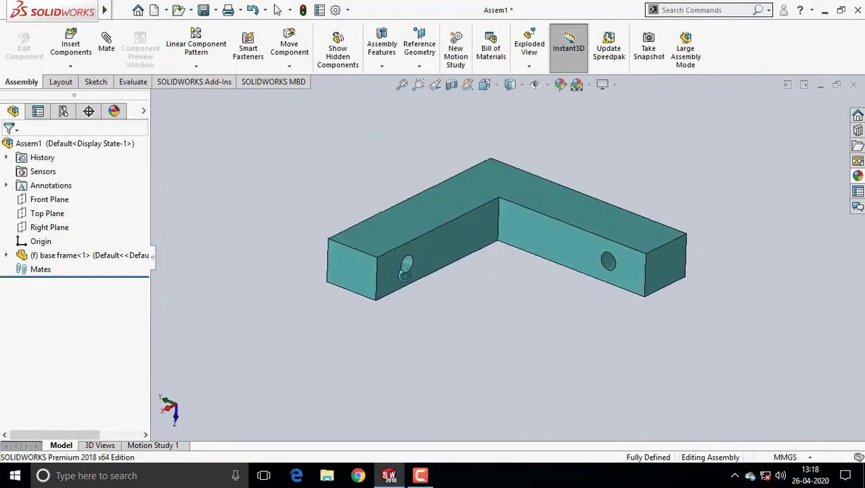
{"action": "scroll", "coordinate": [457, 265], "scroll_direction": "down", "scroll_amount": 1}
{"action": "scroll", "coordinate": [479, 271], "scroll_direction": "down", "scroll_amount": 2}
{"action": "scroll", "coordinate": [502, 262], "scroll_direction": "down", "scroll_amount": 1}
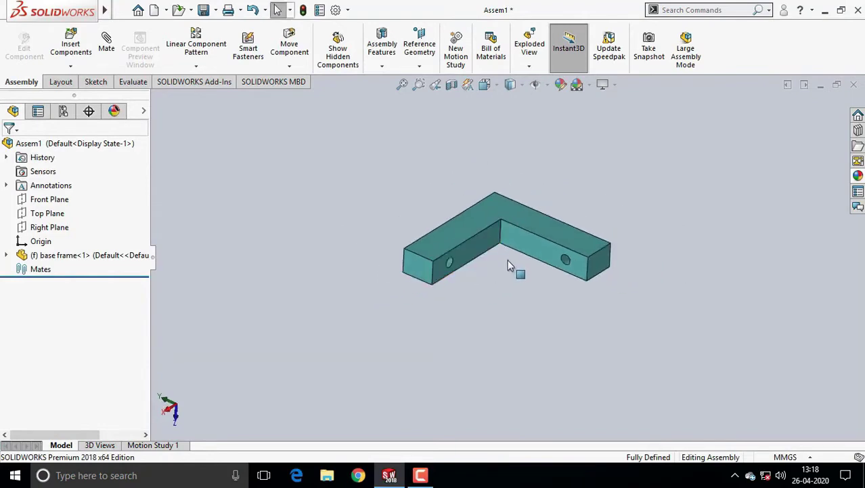
{"action": "scroll", "coordinate": [511, 258], "scroll_direction": "down", "scroll_amount": 1}
{"action": "scroll", "coordinate": [513, 262], "scroll_direction": "up", "scroll_amount": 1}
{"action": "mouse_move", "coordinate": [507, 268]}
{"action": "middle_mouse_down"}
{"action": "mouse_move", "coordinate": [501, 283]}
{"action": "mouse_move", "coordinate": [548, 229]}
{"action": "middle_mouse_up"}
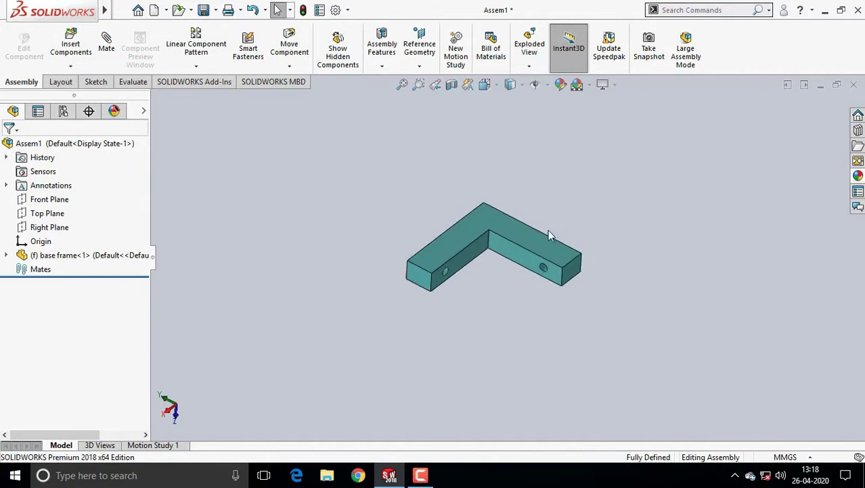
Insert the 'shaft' part right of the frame and Ctrl-drag a second copy below it.
{"action": "left_click", "coordinate": [122, 11]}
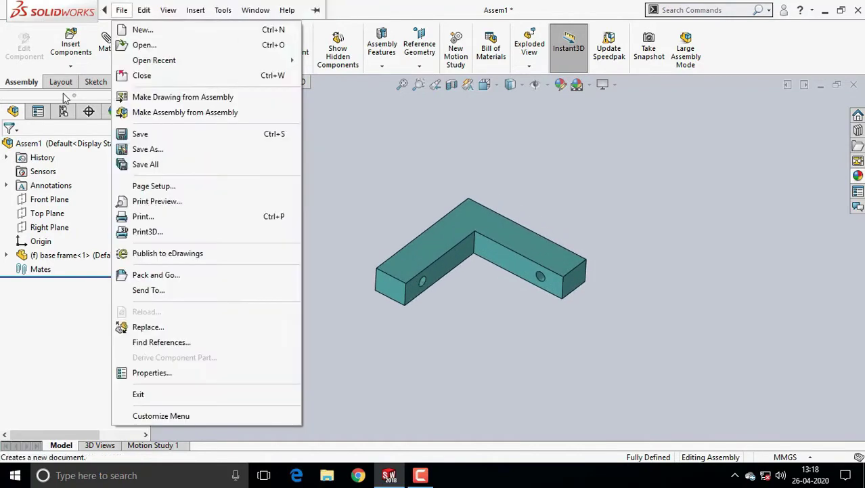
{"action": "left_click", "coordinate": [414, 178]}
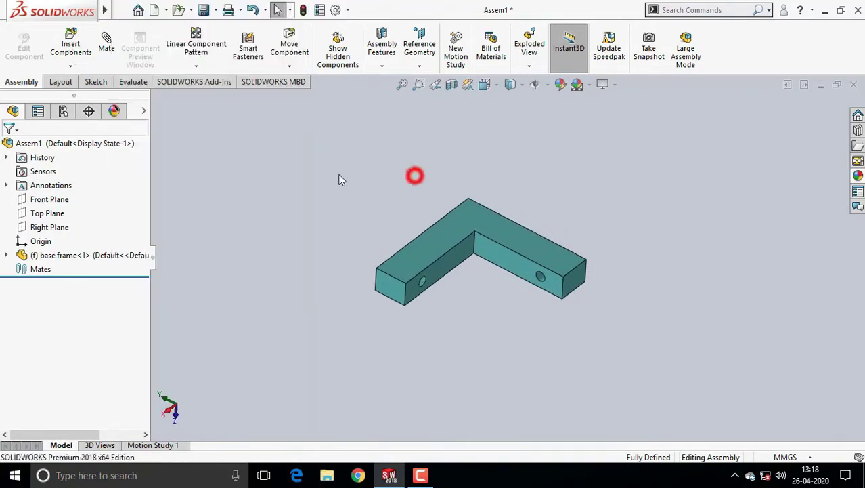
{"action": "left_click", "coordinate": [70, 44]}
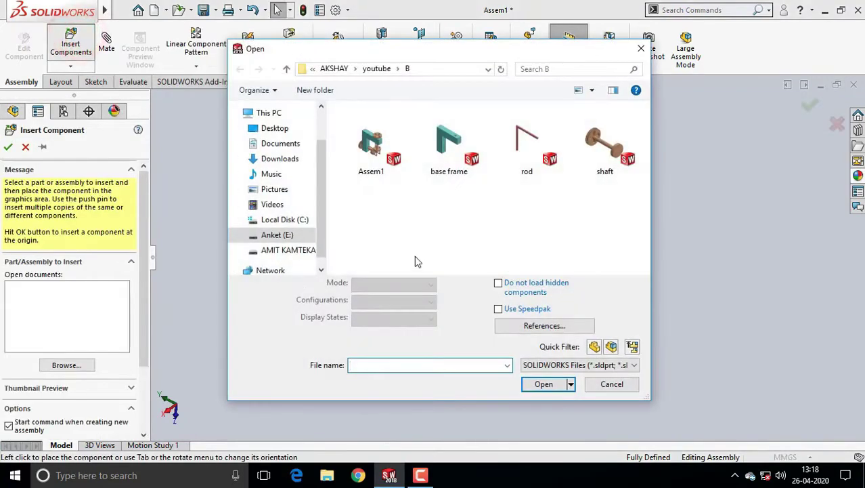
{"action": "left_click", "coordinate": [598, 147]}
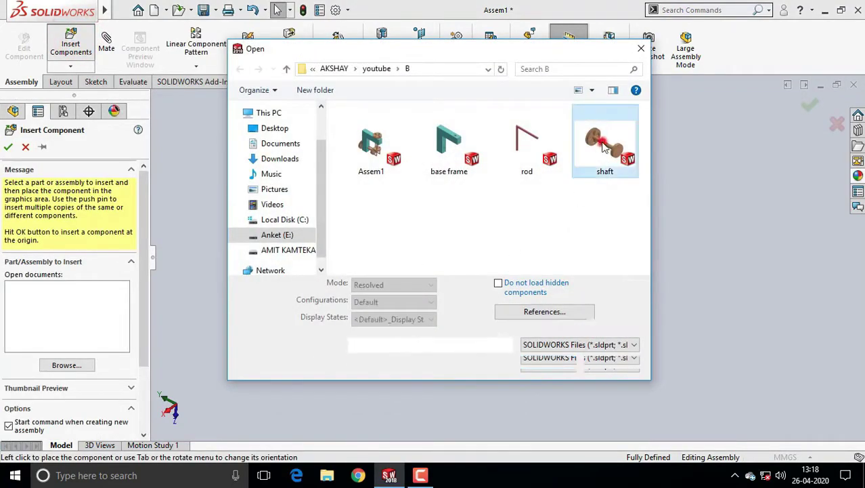
{"action": "left_click", "coordinate": [531, 365]}
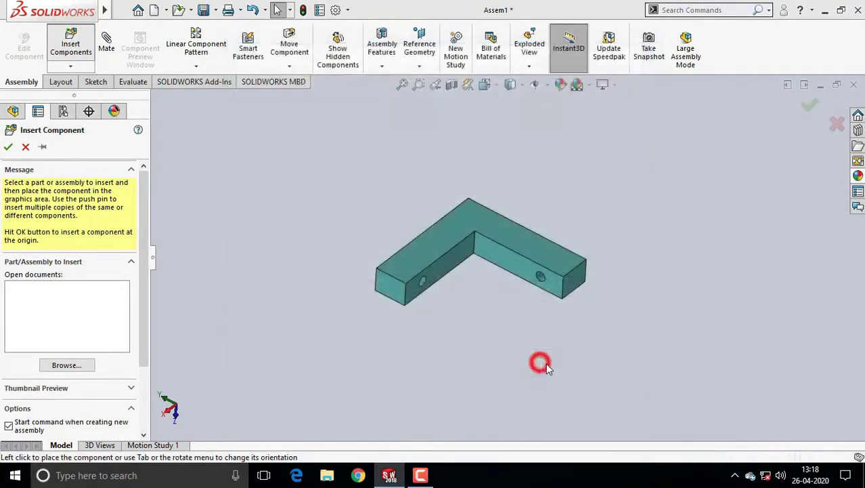
{"action": "left_click", "coordinate": [673, 231]}
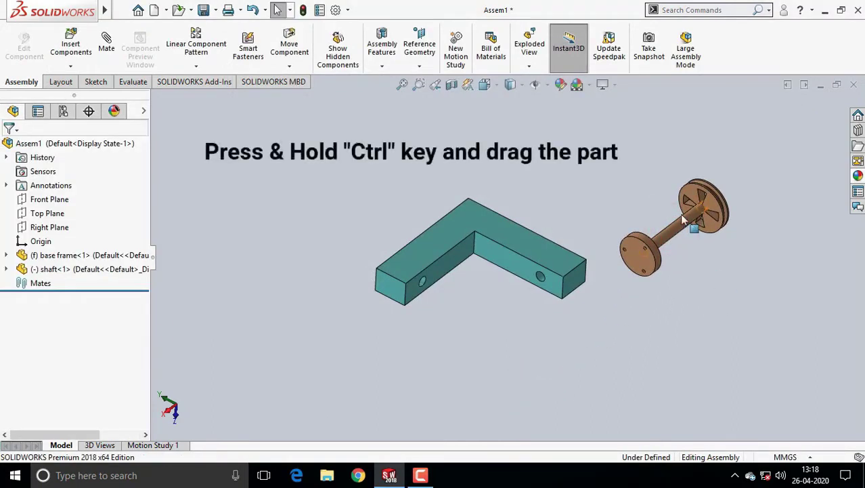
{"action": "mouse_move", "coordinate": [685, 217]}
{"action": "left_mouse_down", "text": "ctrl"}
{"action": "mouse_move", "coordinate": [552, 341]}
{"action": "mouse_move", "coordinate": [421, 354]}
{"action": "left_mouse_up", "text": "ctrl"}
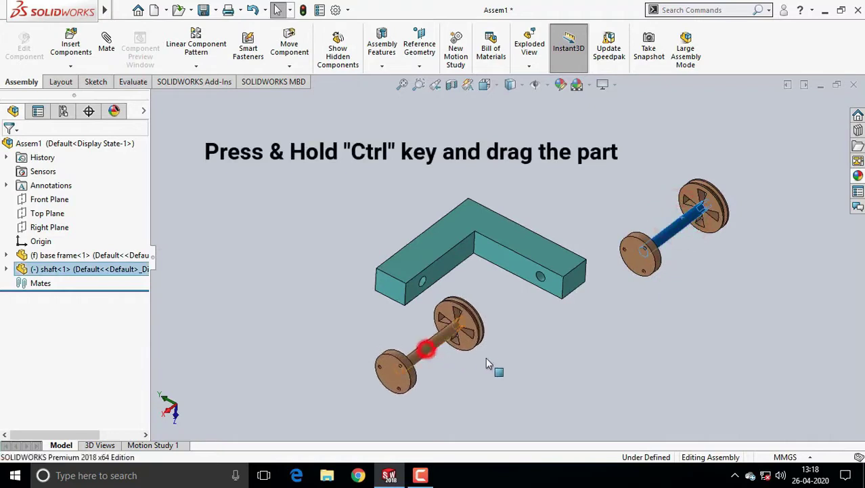
{"action": "left_click", "coordinate": [568, 357]}
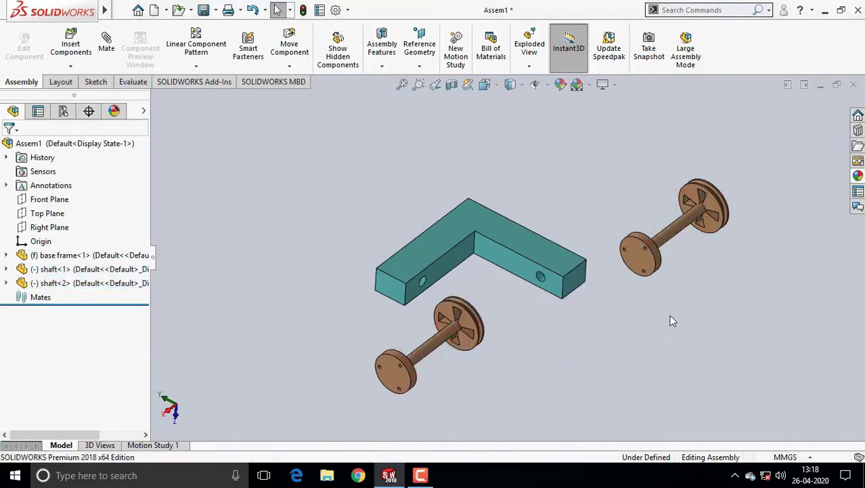
Mate the first shaft's cylindrical face concentric with the base frame hole.
{"action": "left_click", "coordinate": [106, 47]}
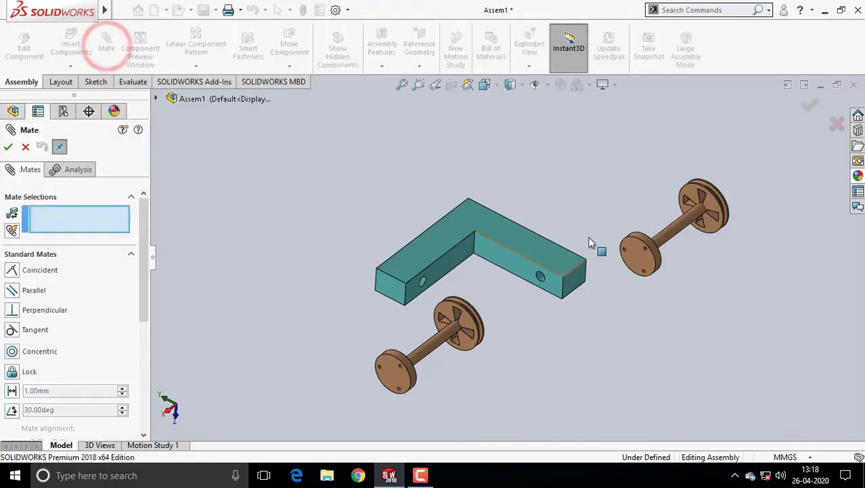
{"action": "left_click", "coordinate": [685, 230]}
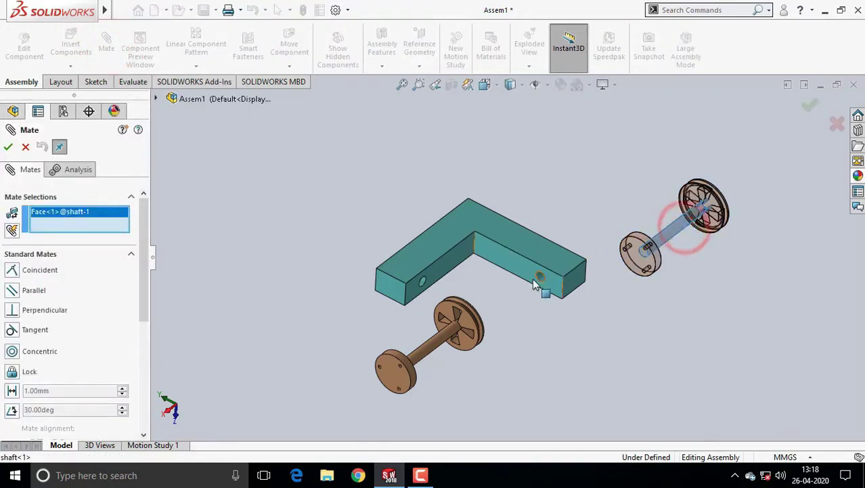
{"action": "scroll", "coordinate": [545, 284], "scroll_direction": "down", "scroll_amount": 3}
{"action": "scroll", "coordinate": [547, 284], "scroll_direction": "down", "scroll_amount": 2}
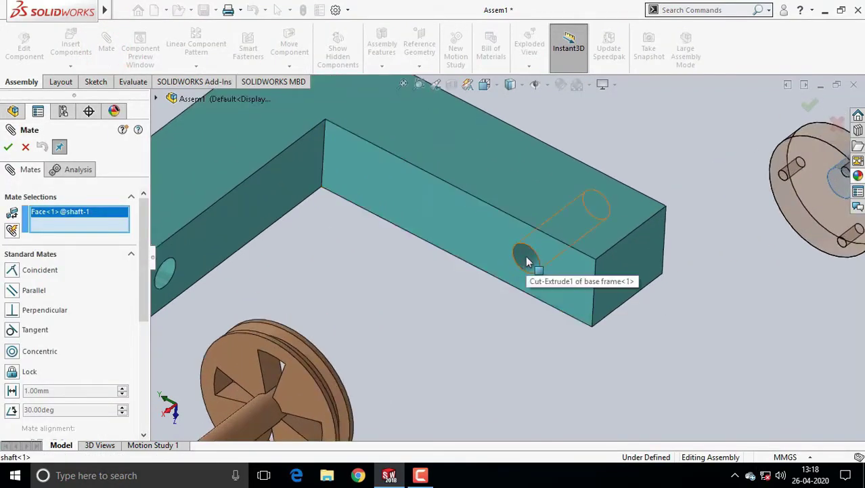
{"action": "left_click", "coordinate": [526, 258]}
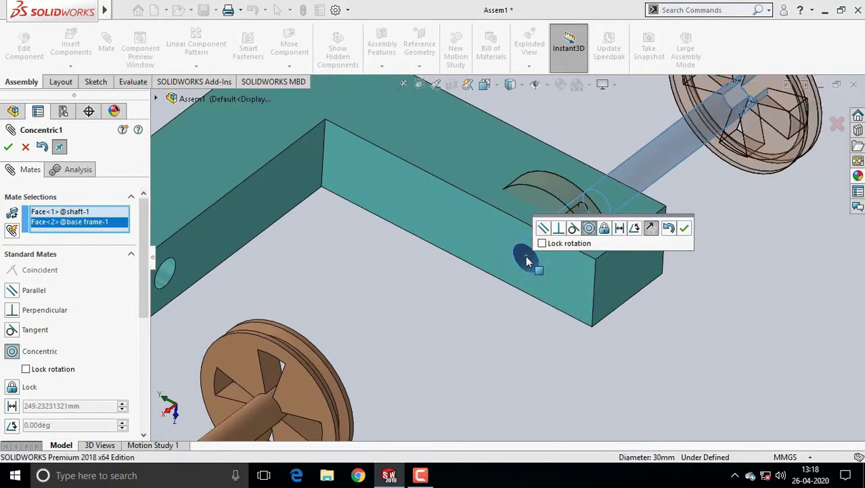
{"action": "left_click", "coordinate": [684, 231]}
{"action": "scroll", "coordinate": [671, 231], "scroll_direction": "up", "scroll_amount": 2}
{"action": "scroll", "coordinate": [650, 220], "scroll_direction": "up", "scroll_amount": 3}
{"action": "scroll", "coordinate": [630, 213], "scroll_direction": "down", "scroll_amount": 2}
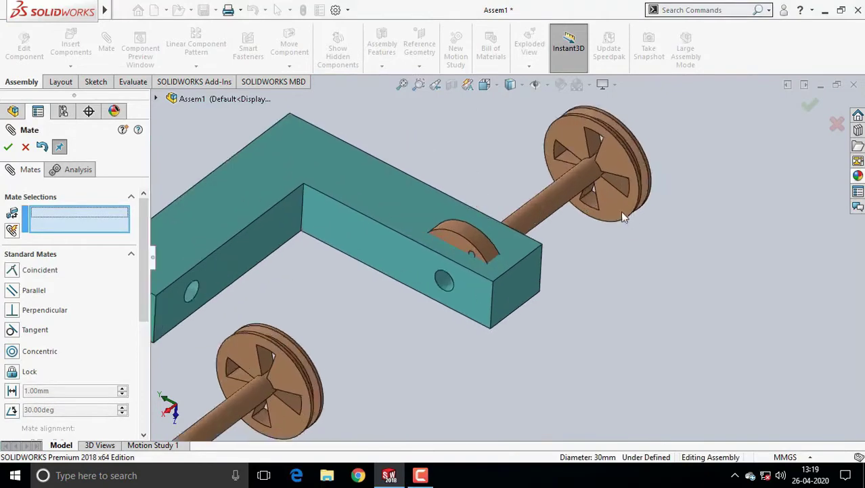
Add a 25 mm distance mate between the wheel's inner face and the frame's side face.
{"action": "left_click", "coordinate": [613, 204]}
{"action": "mouse_move", "coordinate": [602, 300]}
{"action": "middle_mouse_down"}
{"action": "mouse_move", "coordinate": [560, 347]}
{"action": "mouse_move", "coordinate": [413, 255]}
{"action": "middle_mouse_up"}
{"action": "left_click", "coordinate": [396, 215]}
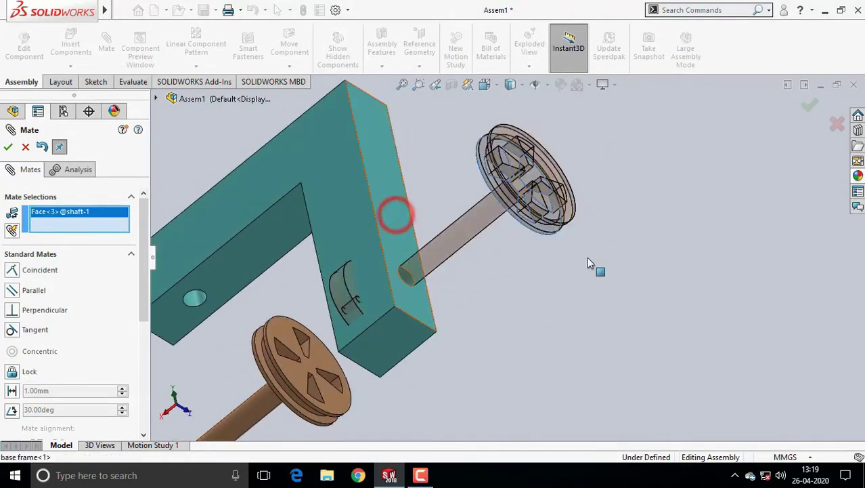
{"action": "left_click", "coordinate": [12, 391]}
{"action": "left_click", "coordinate": [92, 390]}
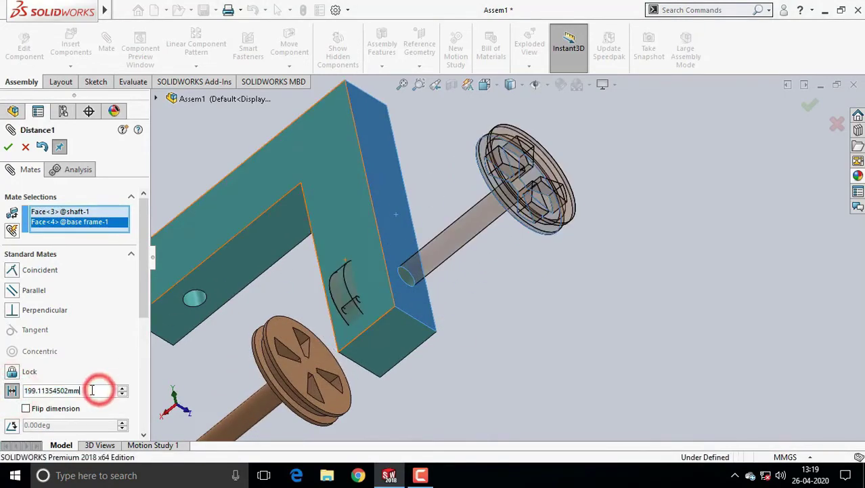
{"action": "double_click", "coordinate": [92, 390]}
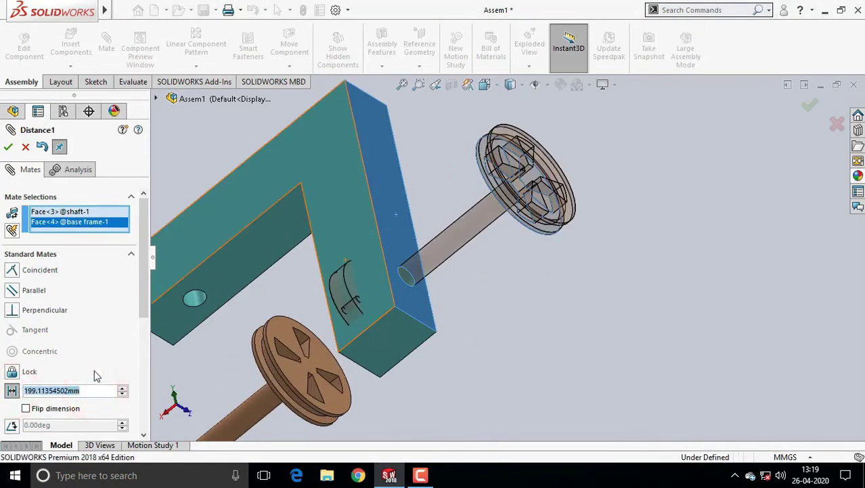
{"action": "type", "text": "20"}
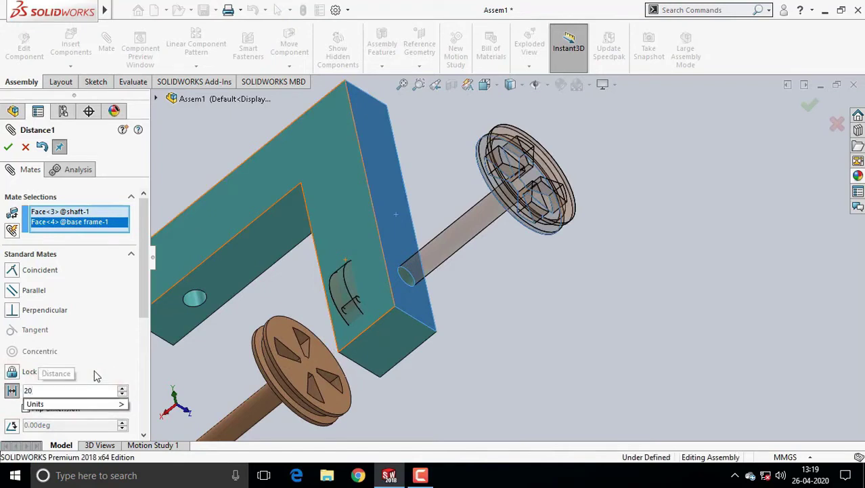
{"action": "key", "text": "BackSpace"}
{"action": "type", "text": "5"}
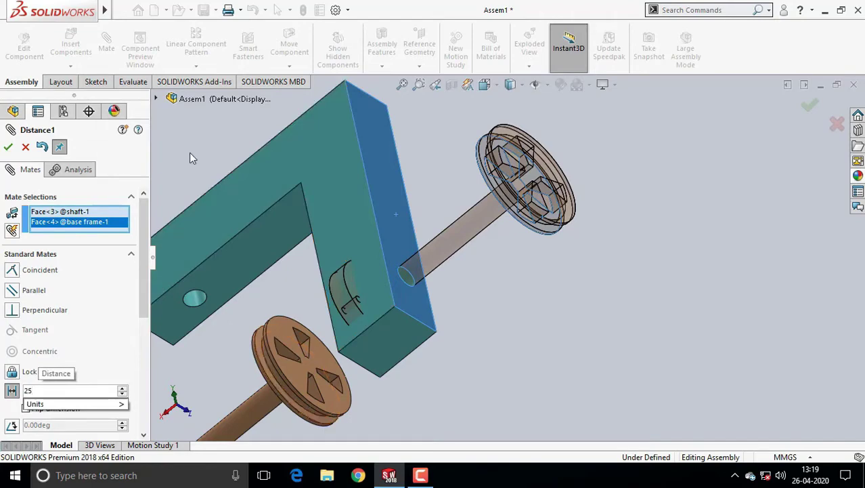
{"action": "key", "text": "Return"}
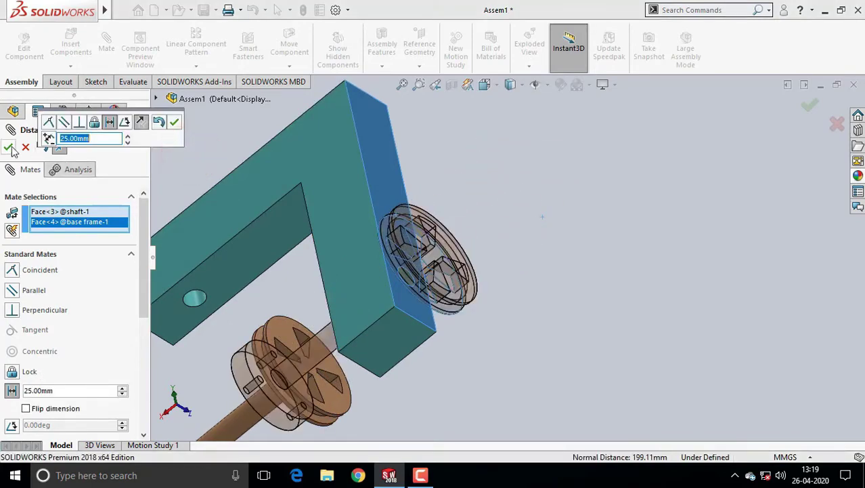
{"action": "left_click", "coordinate": [8, 147]}
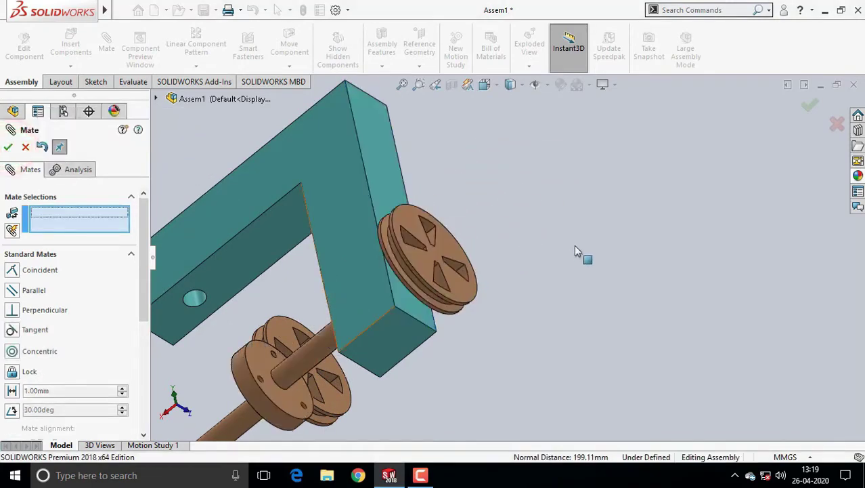
Mate the second shaft concentric with the frame's other hole.
{"action": "scroll", "coordinate": [625, 226], "scroll_direction": "up", "scroll_amount": 2}
{"action": "scroll", "coordinate": [611, 243], "scroll_direction": "up", "scroll_amount": 2}
{"action": "middle_click_drag", "start_coordinate": [610, 243], "coordinate": [414, 378]}
{"action": "scroll", "coordinate": [393, 369], "scroll_direction": "up", "scroll_amount": 2}
{"action": "scroll", "coordinate": [406, 279], "scroll_direction": "down", "scroll_amount": 3}
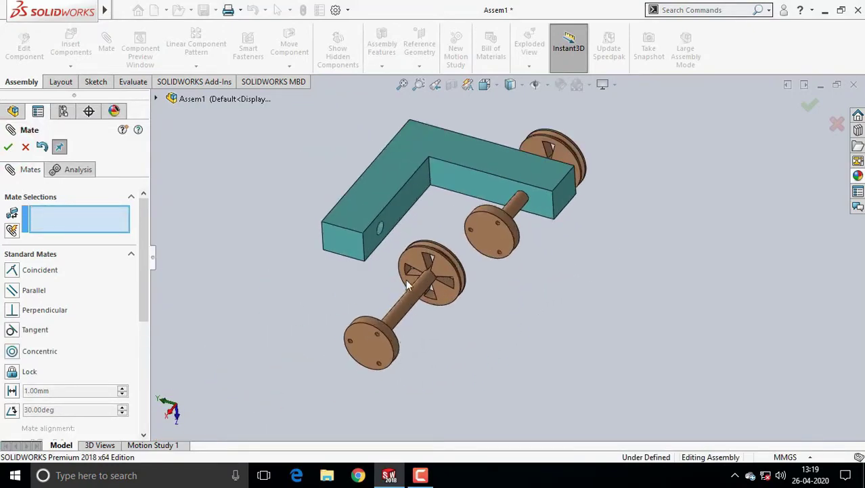
{"action": "left_click", "coordinate": [409, 305]}
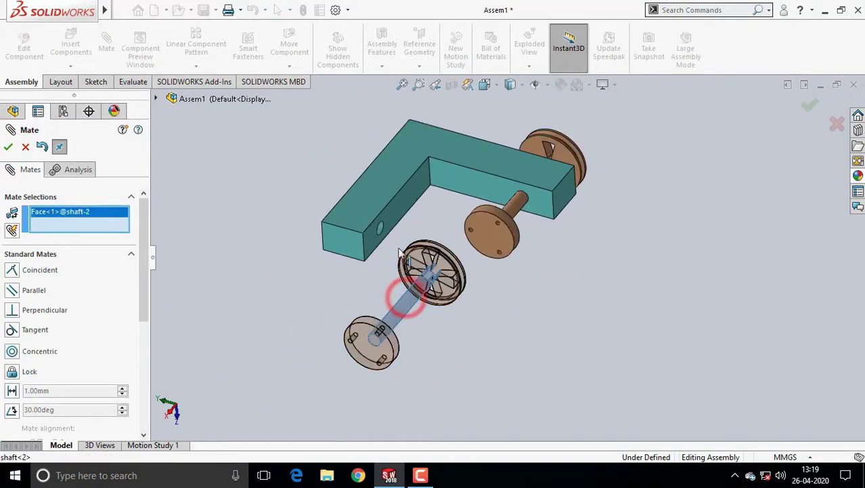
{"action": "scroll", "coordinate": [383, 242], "scroll_direction": "down", "scroll_amount": 1}
{"action": "scroll", "coordinate": [383, 242], "scroll_direction": "down", "scroll_amount": 3}
{"action": "scroll", "coordinate": [379, 247], "scroll_direction": "down", "scroll_amount": 3}
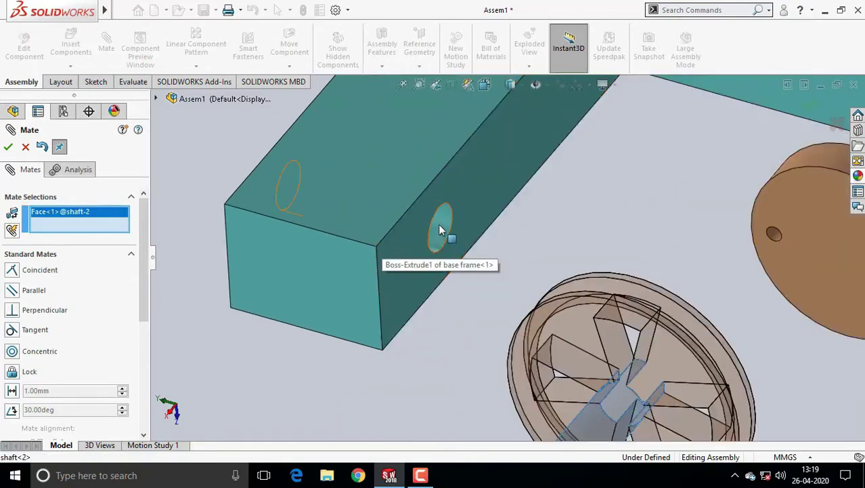
{"action": "left_click", "coordinate": [440, 230]}
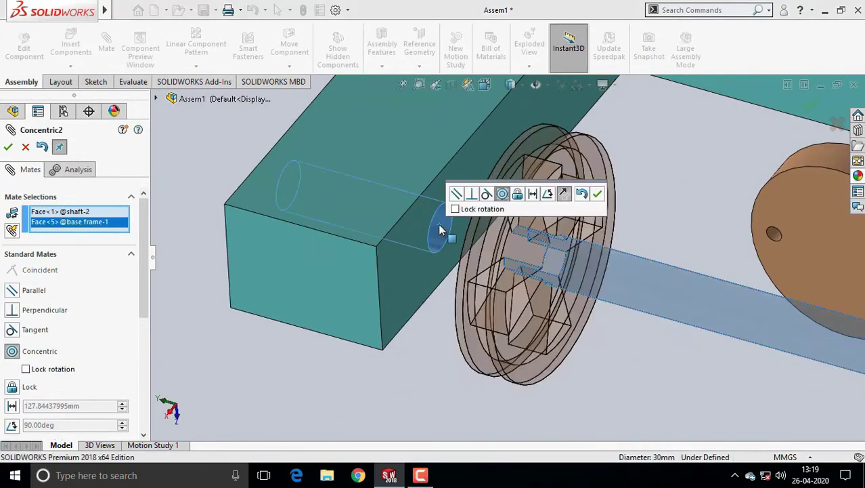
{"action": "scroll", "coordinate": [555, 257], "scroll_direction": "up", "scroll_amount": 2}
{"action": "scroll", "coordinate": [554, 259], "scroll_direction": "up", "scroll_amount": 4}
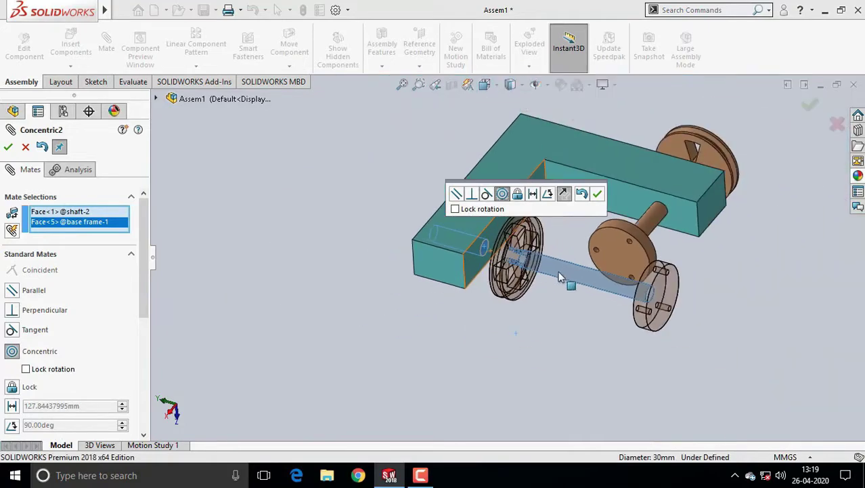
{"action": "left_click", "coordinate": [597, 195]}
Slide the second shaft left along its axis and reorient the view.
{"action": "left_click_drag", "start_coordinate": [577, 273], "coordinate": [446, 243]}
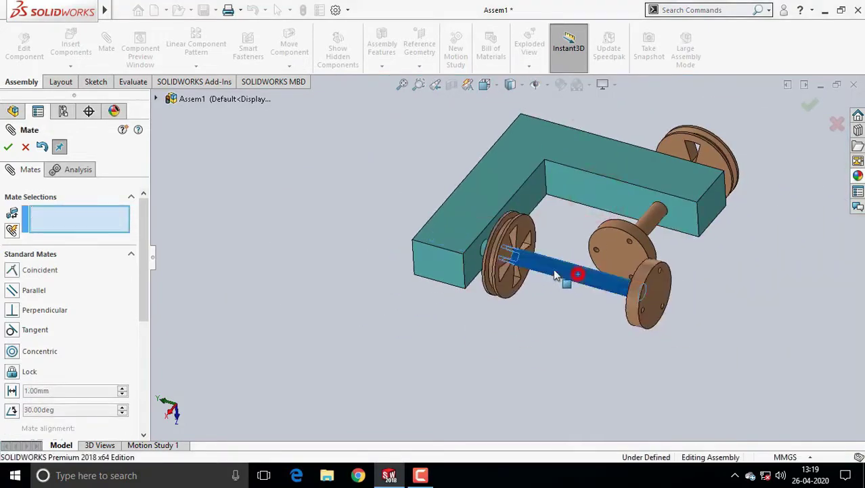
{"action": "left_click", "coordinate": [400, 339]}
{"action": "mouse_move", "coordinate": [398, 332]}
{"action": "middle_mouse_down"}
{"action": "mouse_move", "coordinate": [426, 360]}
{"action": "mouse_move", "coordinate": [396, 281]}
{"action": "middle_mouse_up"}
{"action": "scroll", "coordinate": [407, 246], "scroll_direction": "down", "scroll_amount": 4}
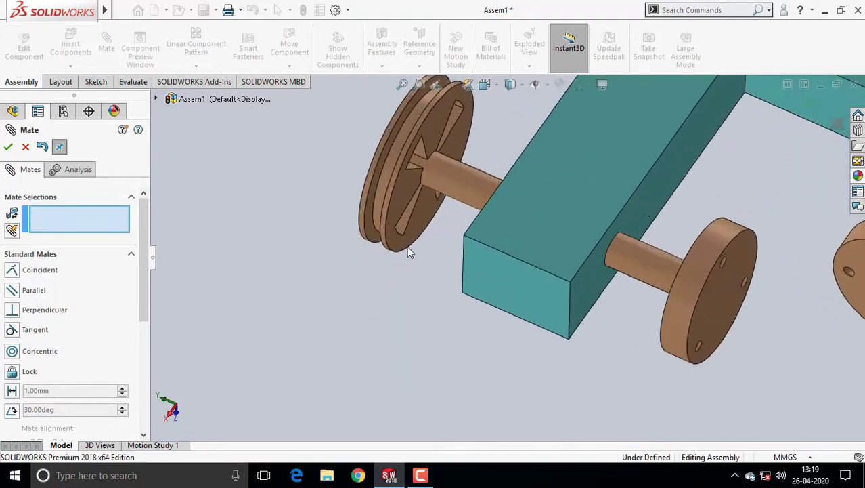
Add a 25 mm distance mate between the second shaft's end face and the frame's side face.
{"action": "left_click", "coordinate": [426, 214]}
{"action": "middle_click_drag", "start_coordinate": [399, 296], "coordinate": [457, 243]}
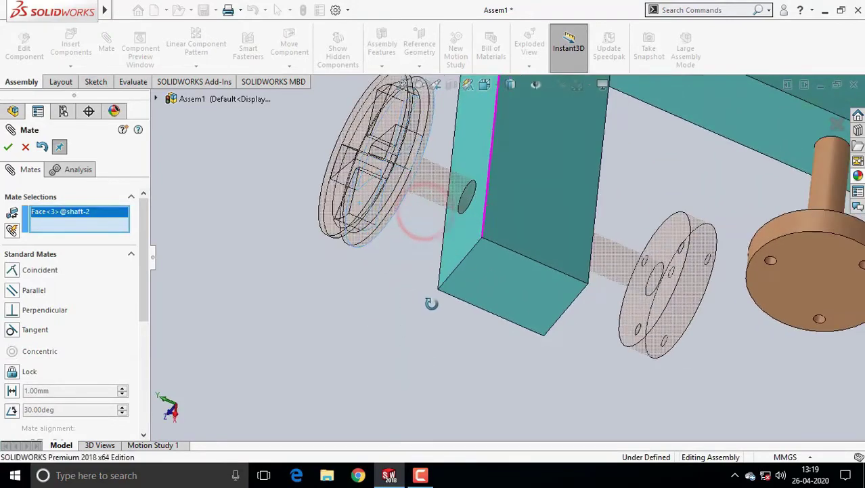
{"action": "left_click", "coordinate": [457, 243]}
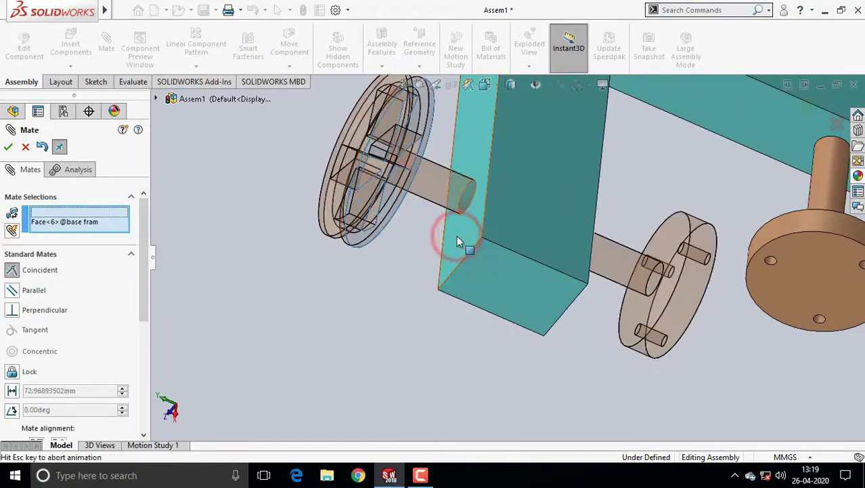
{"action": "left_click", "coordinate": [12, 391]}
{"action": "left_click", "coordinate": [89, 390]}
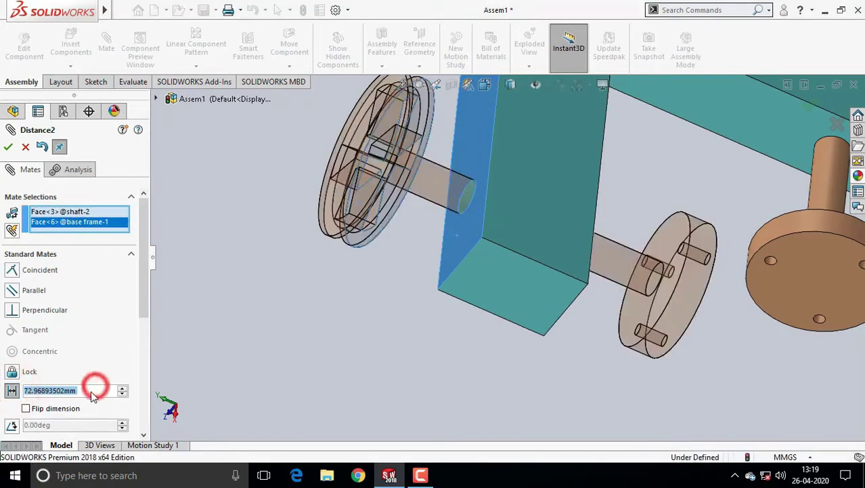
{"action": "double_click", "coordinate": [90, 391]}
{"action": "type", "text": "25"}
{"action": "left_click", "coordinate": [205, 277]}
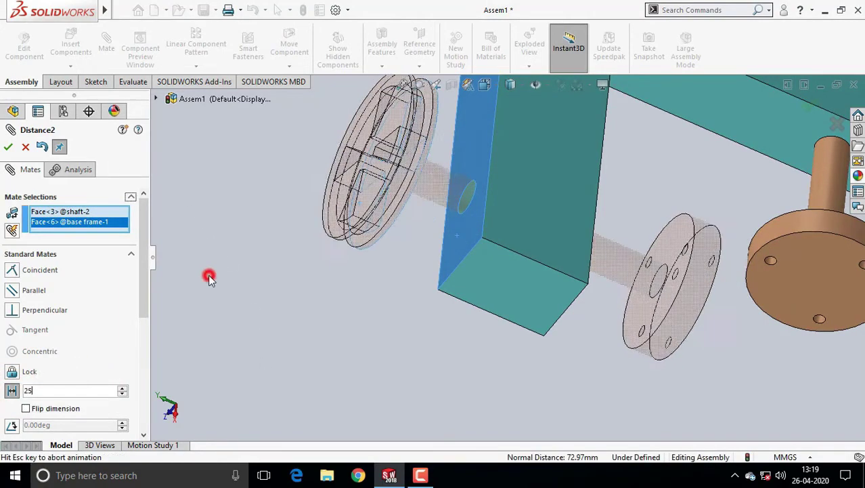
{"action": "left_click", "coordinate": [8, 148]}
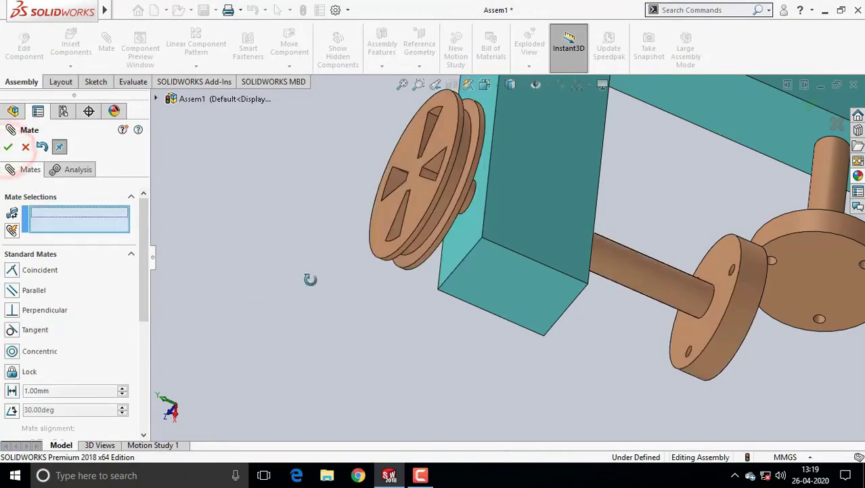
{"action": "scroll", "coordinate": [394, 310], "scroll_direction": "up", "scroll_amount": 5}
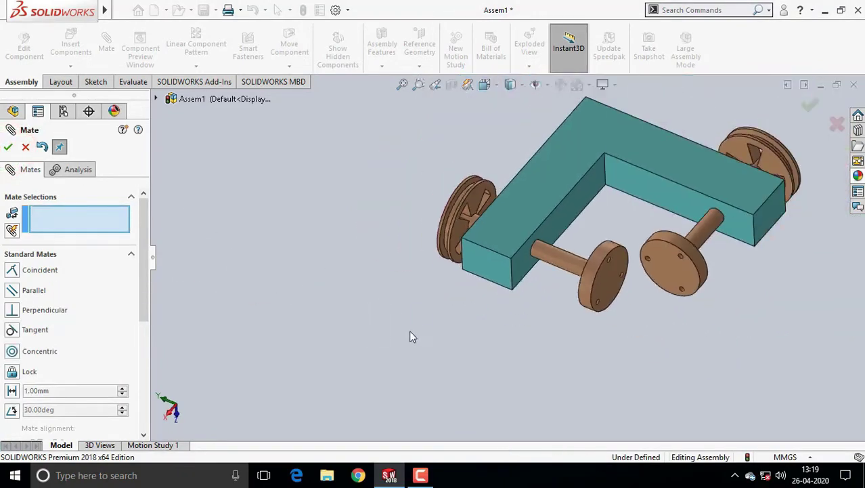
Close the Mate PropertyManager and drag a wheel to confirm the shafts spin freely.
{"action": "mouse_move", "coordinate": [409, 337]}
{"action": "middle_mouse_down"}
{"action": "mouse_move", "coordinate": [412, 281]}
{"action": "mouse_move", "coordinate": [648, 296]}
{"action": "middle_mouse_up"}
{"action": "left_click", "coordinate": [838, 125]}
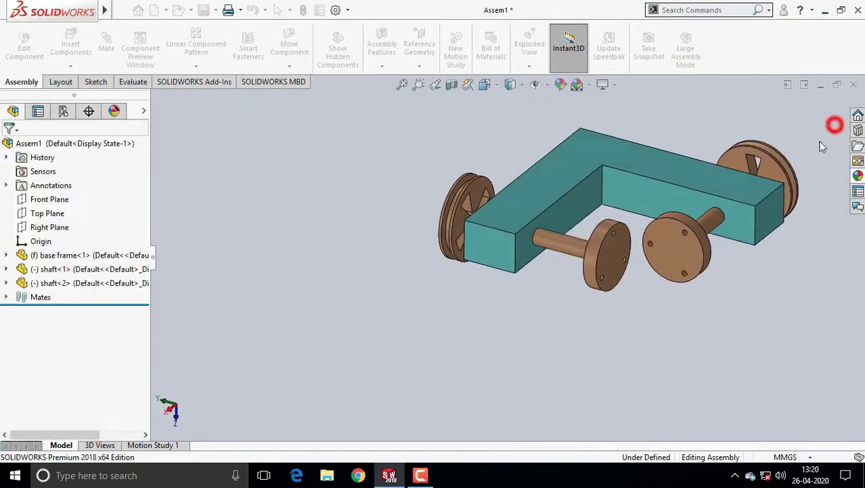
{"action": "scroll", "coordinate": [617, 243], "scroll_direction": "down", "scroll_amount": 2}
{"action": "left_click", "coordinate": [602, 243]}
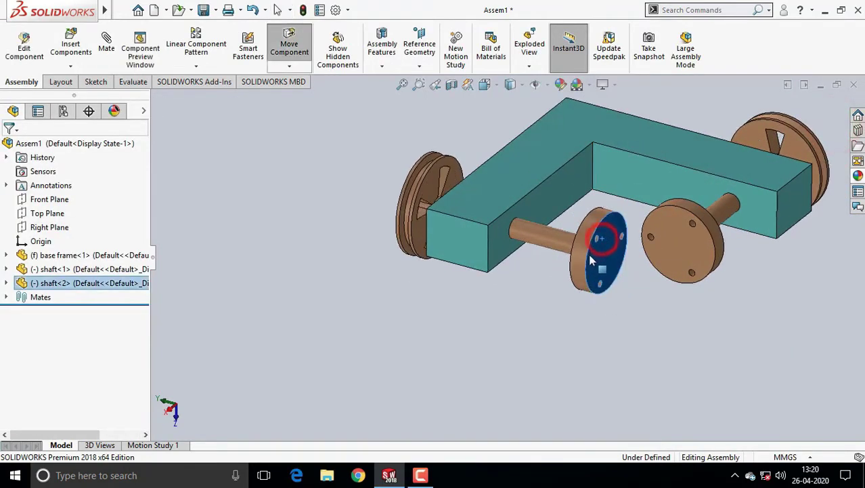
{"action": "left_click", "coordinate": [698, 247]}
{"action": "left_click_drag", "start_coordinate": [702, 254], "coordinate": [703, 263]}
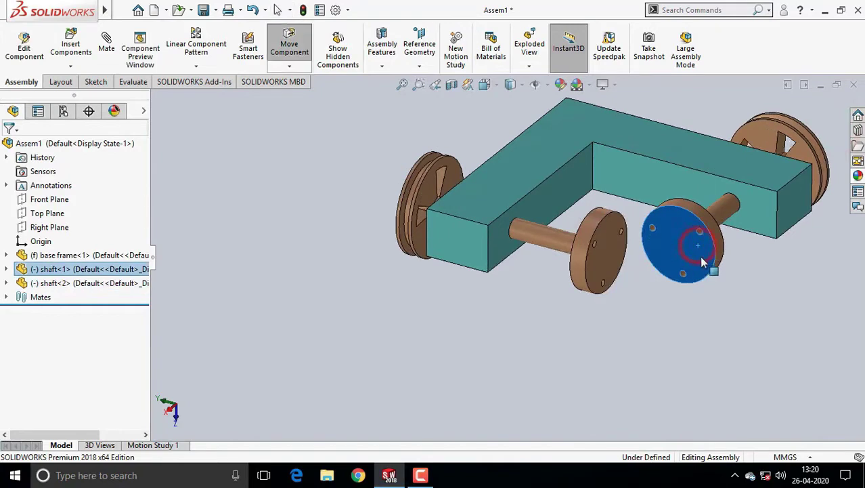
{"action": "left_click", "coordinate": [672, 329]}
{"action": "mouse_move", "coordinate": [672, 329]}
{"action": "middle_mouse_down"}
{"action": "mouse_move", "coordinate": [701, 306]}
{"action": "mouse_move", "coordinate": [679, 293]}
{"action": "mouse_move", "coordinate": [720, 303]}
{"action": "mouse_move", "coordinate": [693, 293]}
{"action": "mouse_move", "coordinate": [675, 300]}
{"action": "middle_mouse_up"}
{"action": "scroll", "coordinate": [666, 176], "scroll_direction": "down", "scroll_amount": 2}
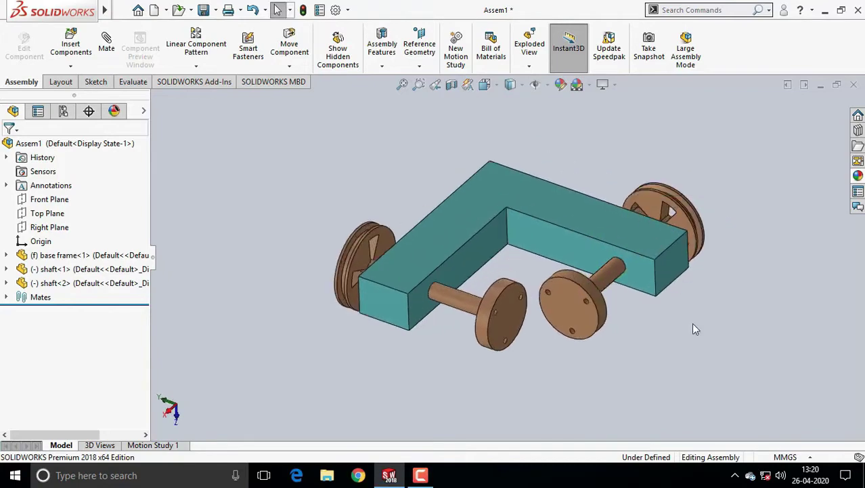
Insert the 'rod' part below the assembly.
{"action": "left_click", "coordinate": [70, 44]}
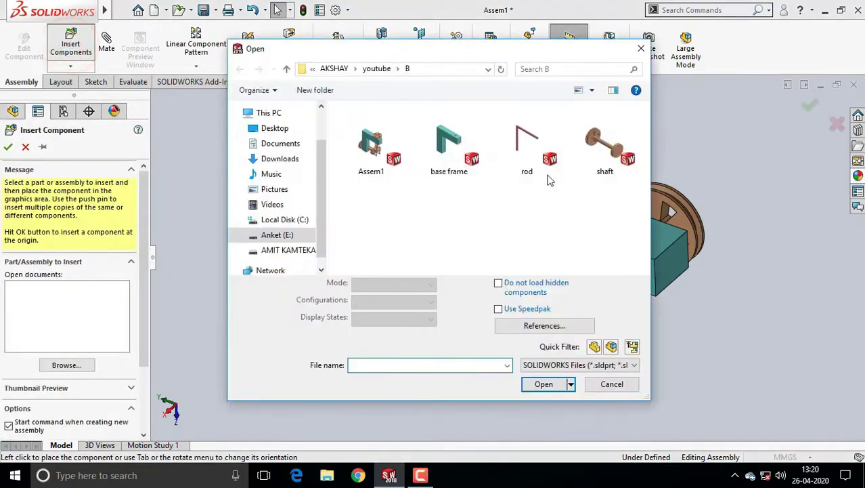
{"action": "left_click", "coordinate": [522, 135]}
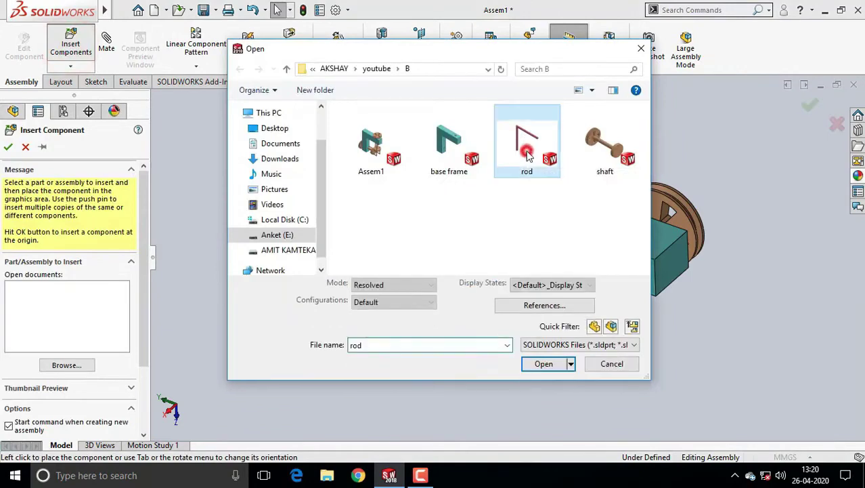
{"action": "left_click", "coordinate": [543, 363]}
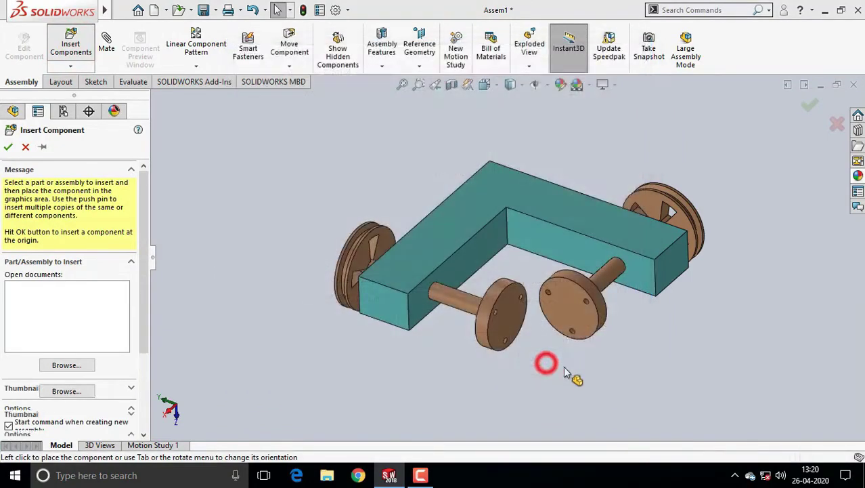
{"action": "left_click", "coordinate": [666, 344]}
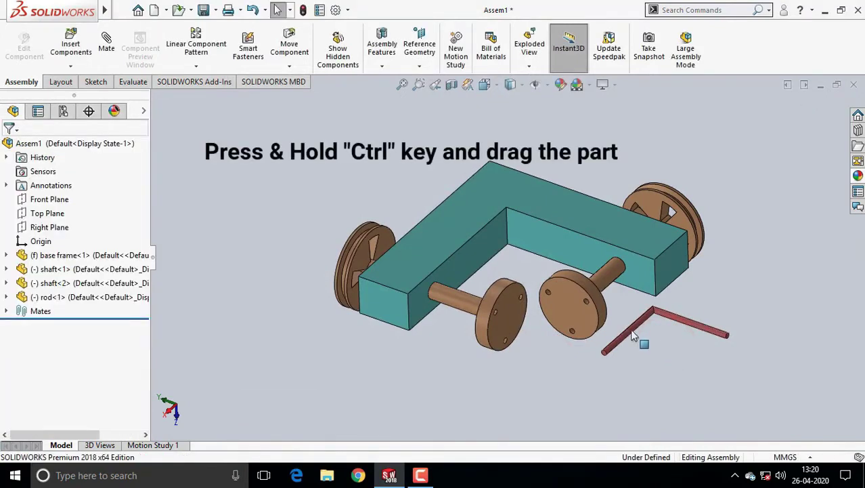
Ctrl-drag two more rod copies to the lower right and lower left, giving rod<1> to rod<3>.
{"action": "left_click_drag", "start_coordinate": [630, 332], "coordinate": [702, 387], "text": "ctrl"}
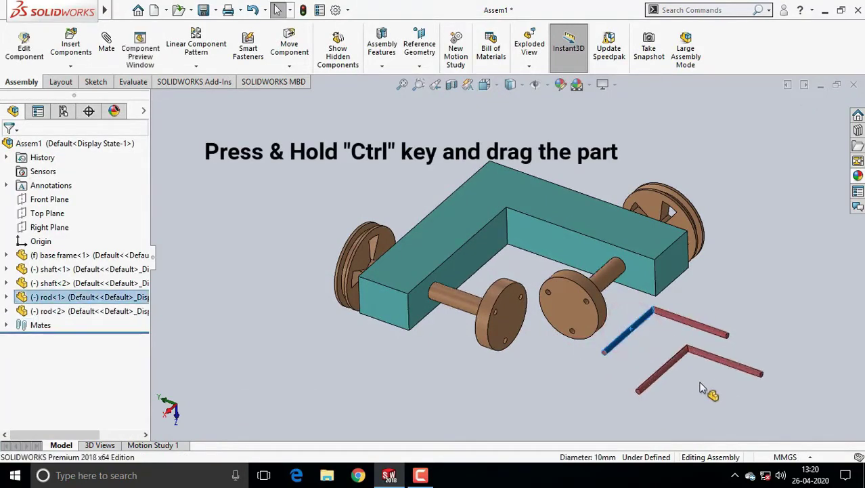
{"action": "mouse_move", "coordinate": [631, 325]}
{"action": "left_mouse_down", "text": "ctrl"}
{"action": "mouse_move", "coordinate": [458, 407]}
{"action": "mouse_move", "coordinate": [448, 403]}
{"action": "left_mouse_up", "text": "ctrl"}
{"action": "left_click", "coordinate": [448, 403]}
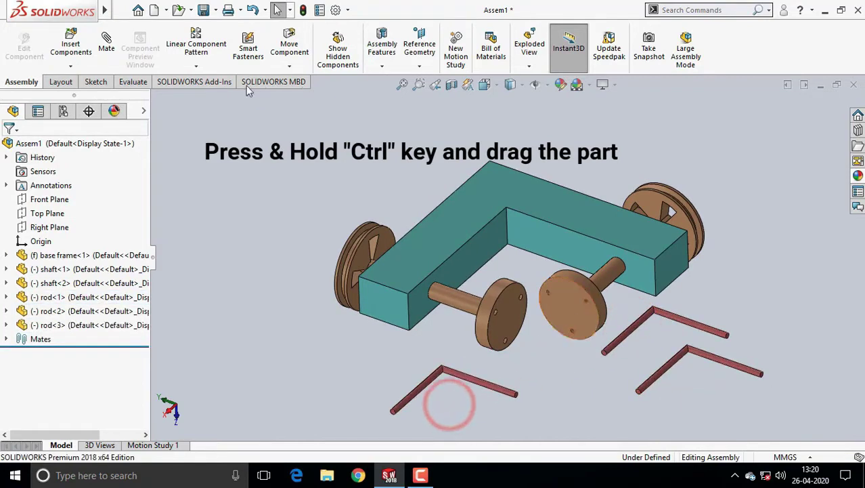
{"action": "left_click", "coordinate": [107, 42]}
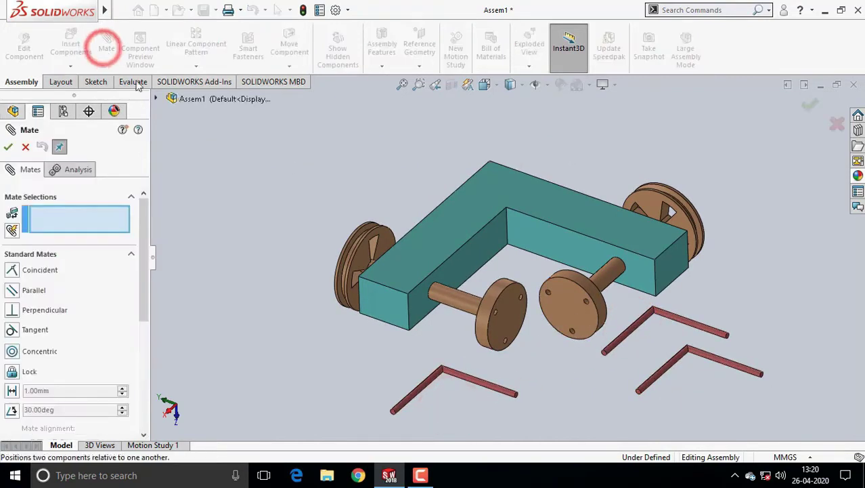
Mate one end of rod-1 concentric with a hole in the shaft-1 disc.
{"action": "left_click", "coordinate": [692, 326]}
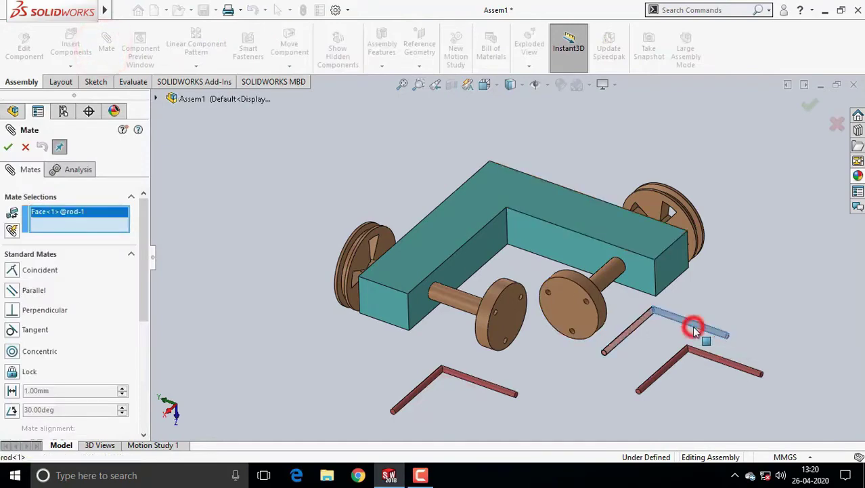
{"action": "scroll", "coordinate": [552, 301], "scroll_direction": "up", "scroll_amount": 3}
{"action": "scroll", "coordinate": [551, 302], "scroll_direction": "up", "scroll_amount": 5}
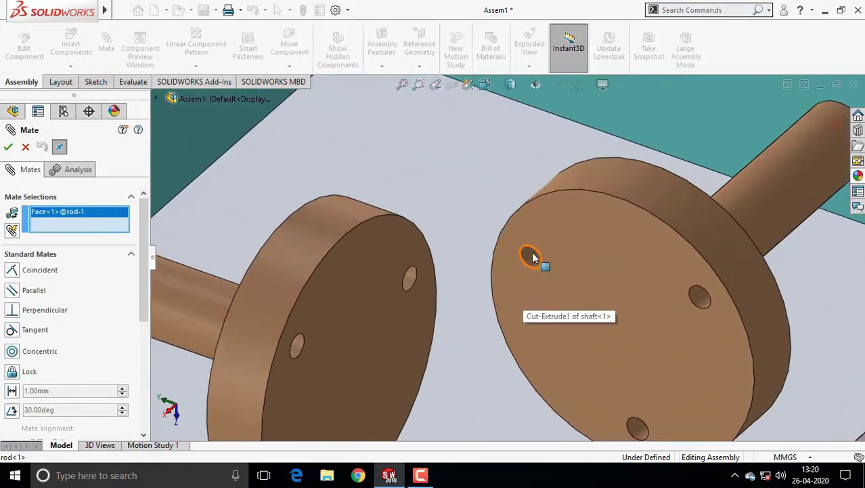
{"action": "left_click", "coordinate": [532, 255]}
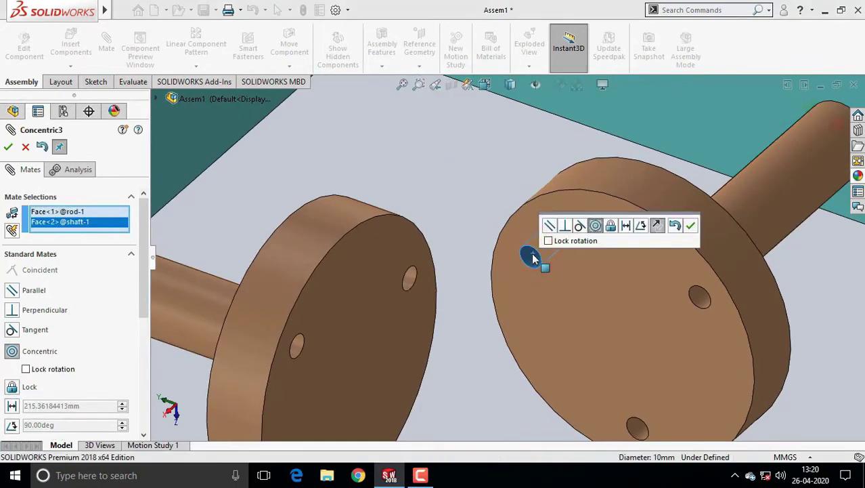
{"action": "scroll", "coordinate": [541, 260], "scroll_direction": "down", "scroll_amount": 5}
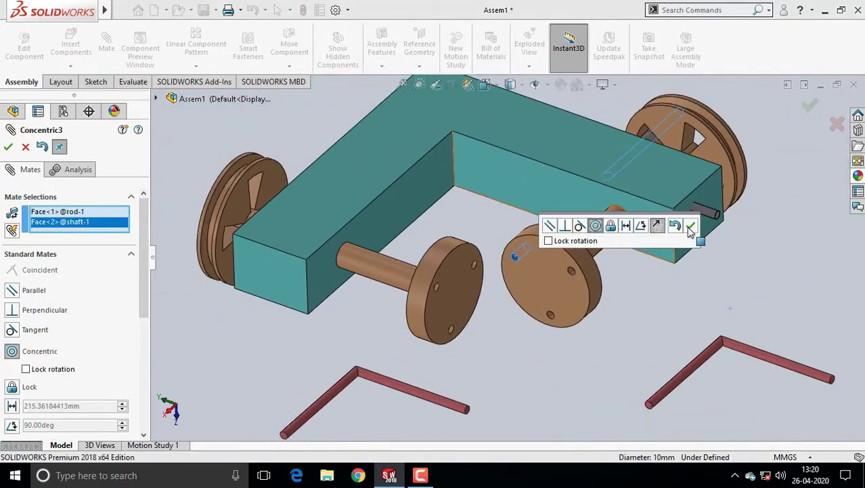
{"action": "left_click", "coordinate": [690, 228]}
{"action": "left_click_drag", "start_coordinate": [709, 213], "coordinate": [587, 327]}
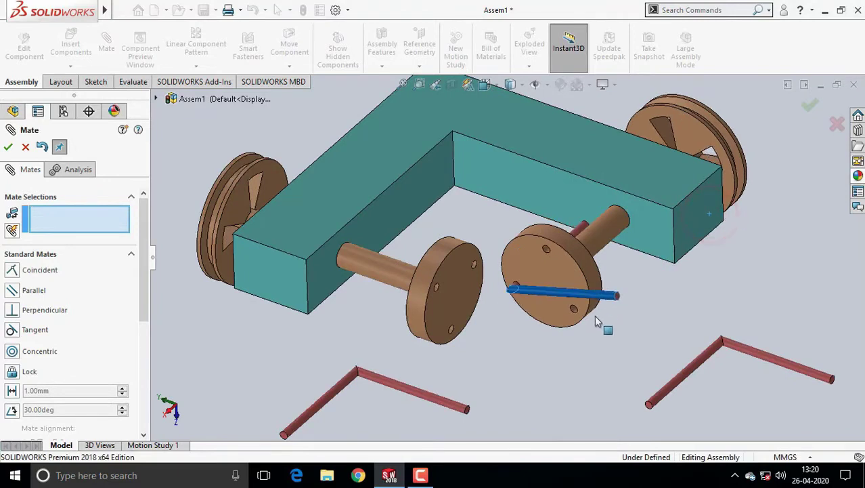
{"action": "left_click", "coordinate": [558, 267]}
{"action": "left_click", "coordinate": [542, 344]}
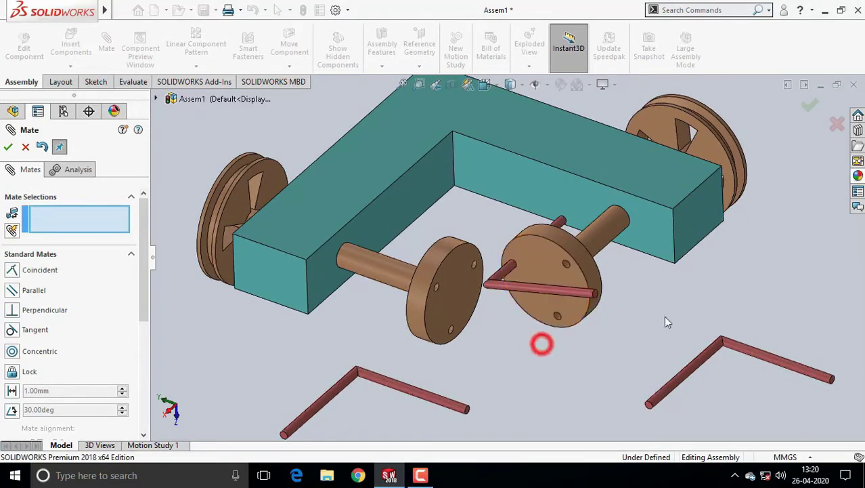
Mate rod-1's other end concentric with a shaft-2 disc hole, flipping the alignment.
{"action": "left_click", "coordinate": [551, 291]}
{"action": "scroll", "coordinate": [478, 271], "scroll_direction": "down", "scroll_amount": 5}
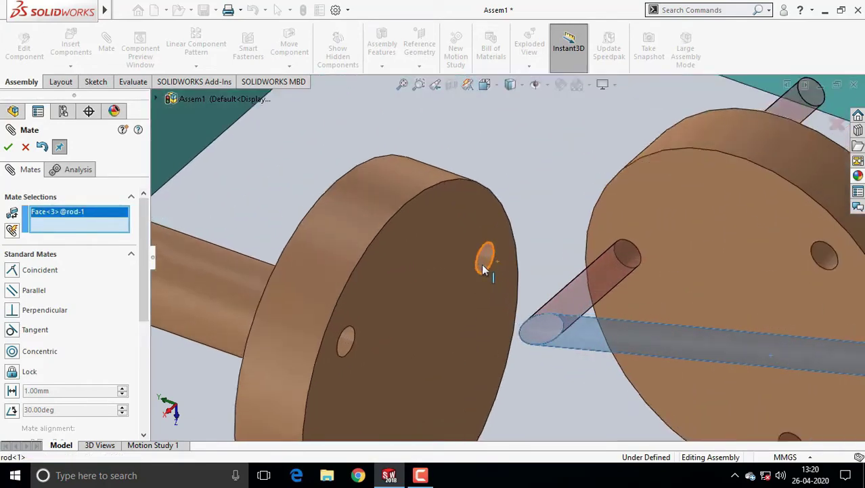
{"action": "scroll", "coordinate": [482, 264], "scroll_direction": "down", "scroll_amount": 2}
{"action": "left_click", "coordinate": [485, 258]}
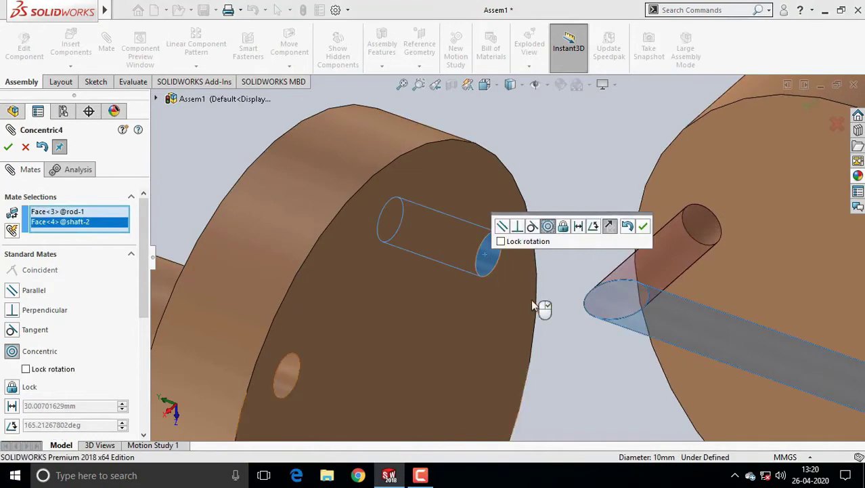
{"action": "scroll", "coordinate": [572, 320], "scroll_direction": "up", "scroll_amount": 4}
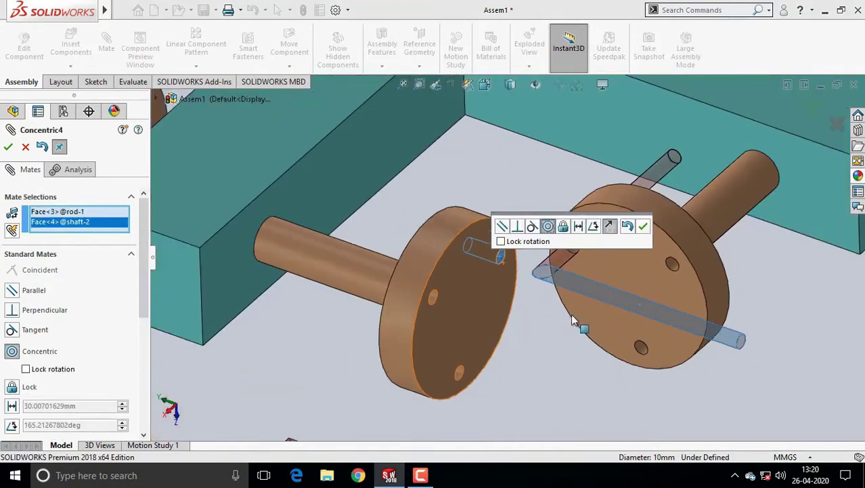
{"action": "left_click", "coordinate": [609, 227]}
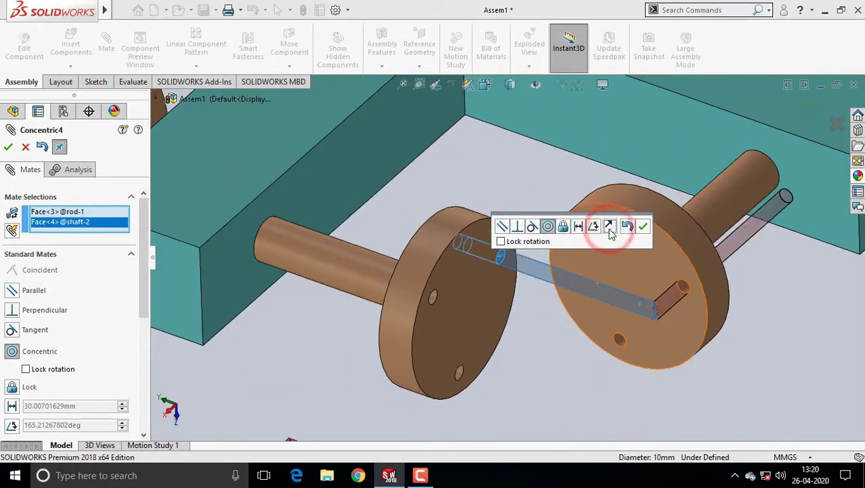
{"action": "left_click", "coordinate": [644, 227]}
{"action": "left_click_drag", "start_coordinate": [617, 229], "coordinate": [555, 260]}
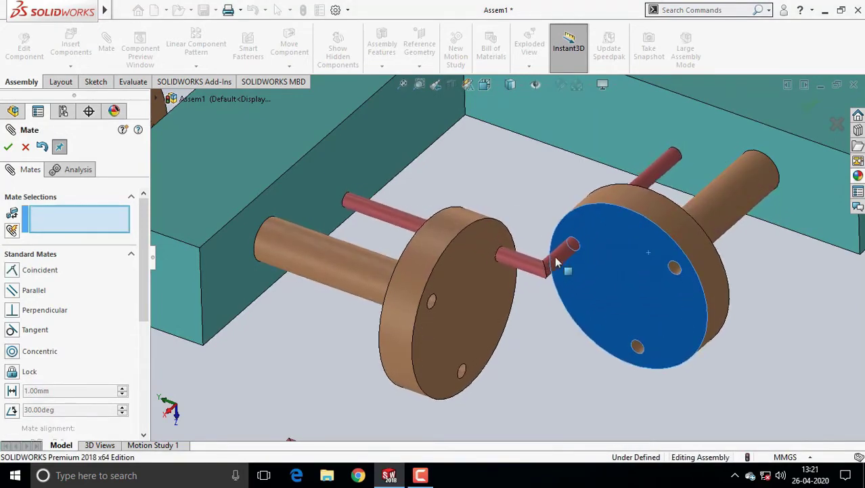
Mate one end of rod-2 concentric with a hole in the shaft-1 disc.
{"action": "scroll", "coordinate": [554, 342], "scroll_direction": "up", "scroll_amount": 3}
{"action": "scroll", "coordinate": [553, 338], "scroll_direction": "up", "scroll_amount": 2}
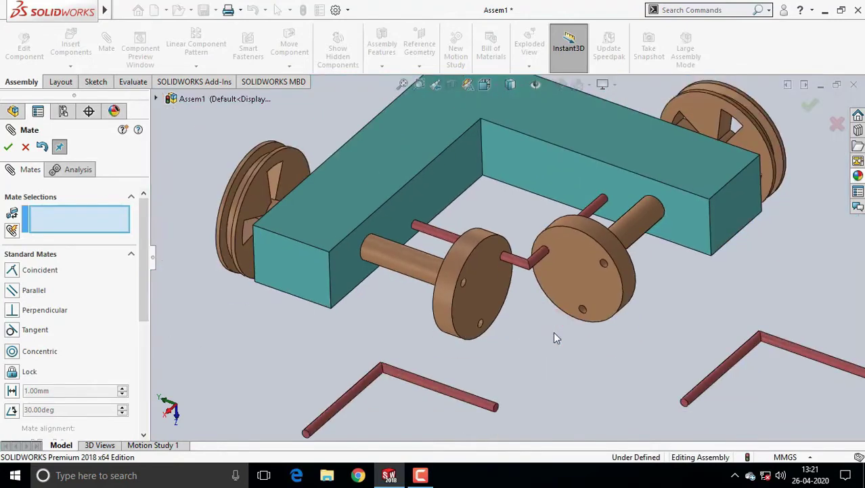
{"action": "scroll", "coordinate": [637, 325], "scroll_direction": "up", "scroll_amount": 1}
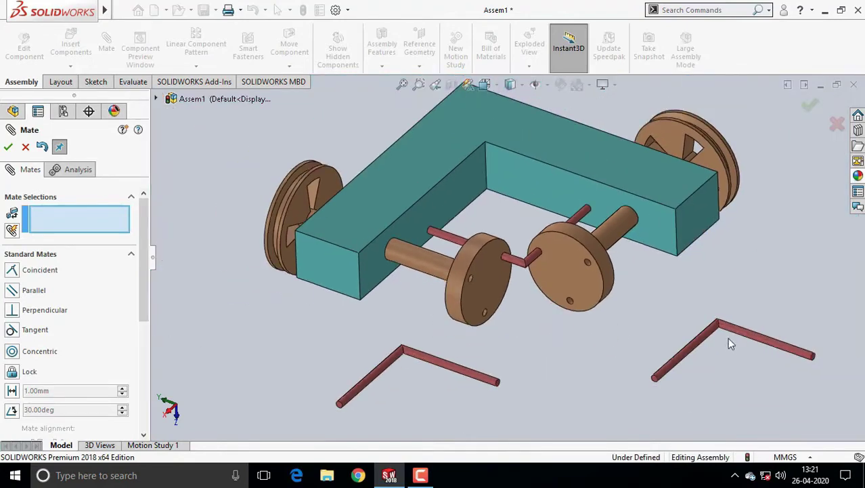
{"action": "left_click", "coordinate": [770, 342]}
{"action": "scroll", "coordinate": [584, 266], "scroll_direction": "down", "scroll_amount": 1}
{"action": "scroll", "coordinate": [585, 264], "scroll_direction": "down", "scroll_amount": 2}
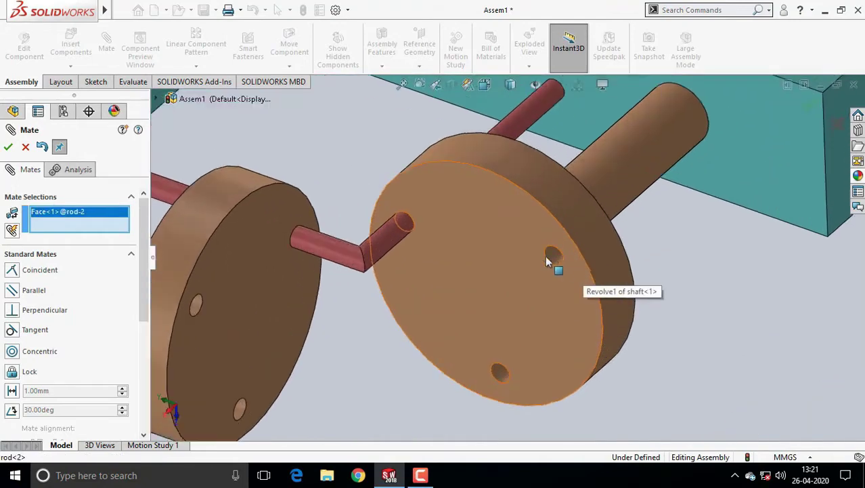
{"action": "scroll", "coordinate": [562, 256], "scroll_direction": "down", "scroll_amount": 2}
{"action": "left_click", "coordinate": [554, 255]}
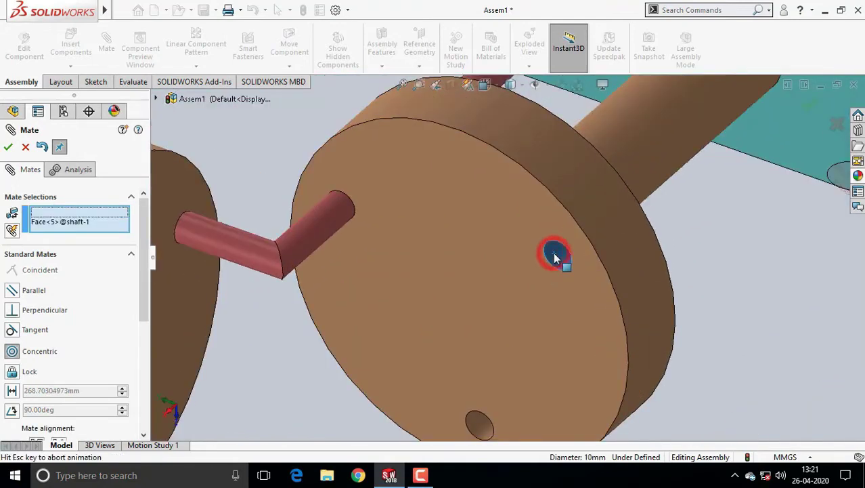
{"action": "scroll", "coordinate": [704, 316], "scroll_direction": "up", "scroll_amount": 2}
{"action": "scroll", "coordinate": [711, 305], "scroll_direction": "up", "scroll_amount": 2}
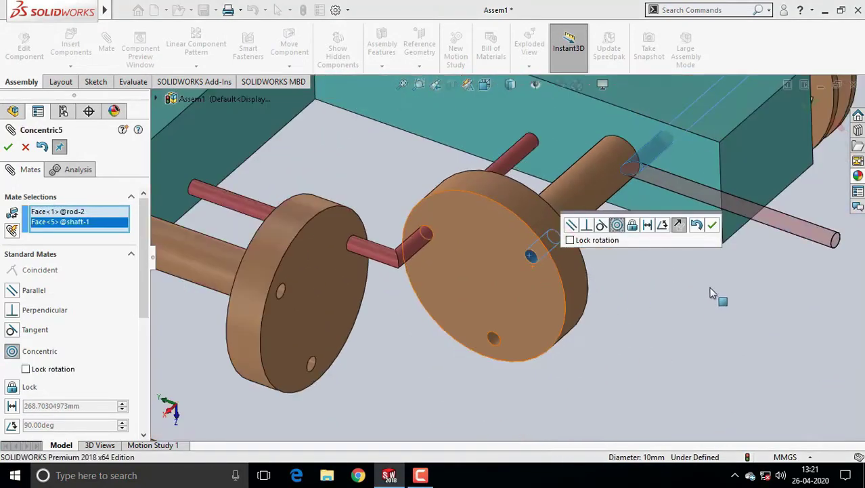
{"action": "left_click", "coordinate": [714, 228]}
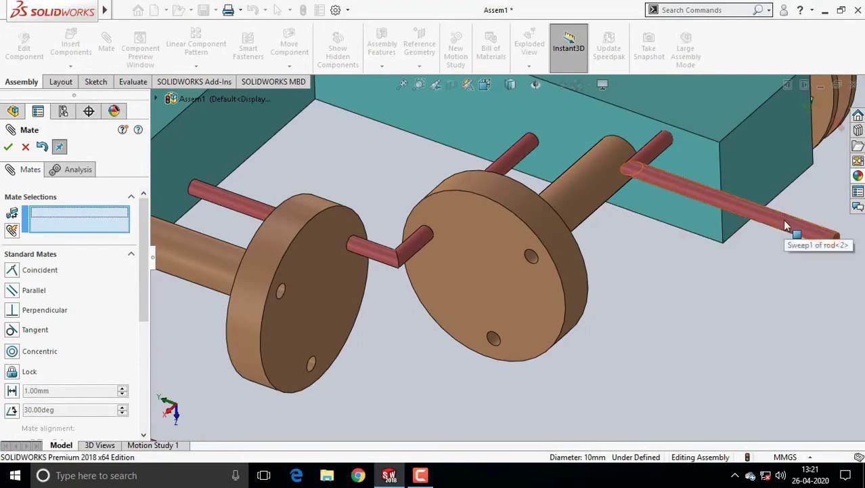
Swing rod-2 around the shaft and turn the discs to line it up with the second wheel.
{"action": "left_click_drag", "start_coordinate": [786, 225], "coordinate": [598, 358]}
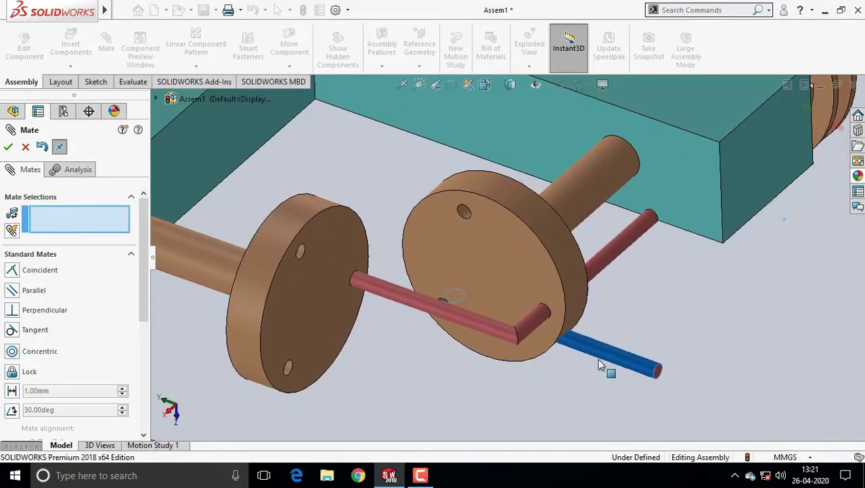
{"action": "left_click_drag", "start_coordinate": [598, 358], "coordinate": [552, 414]}
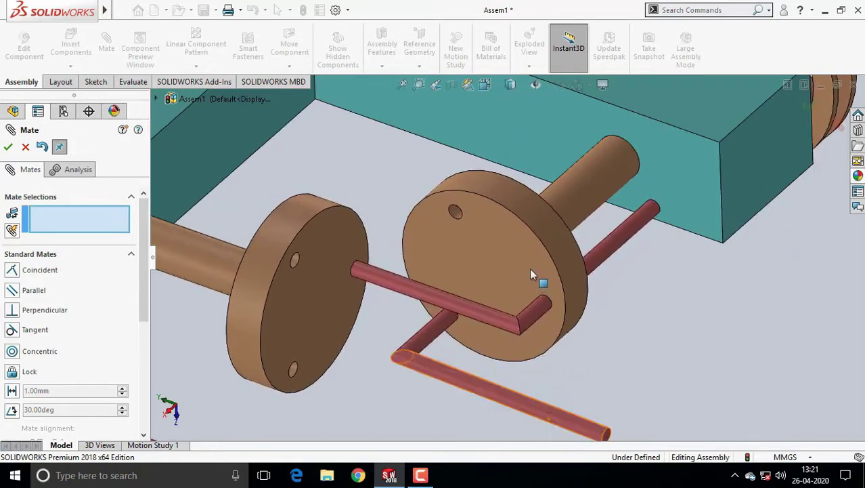
{"action": "mouse_move", "coordinate": [531, 274]}
{"action": "left_mouse_down"}
{"action": "mouse_move", "coordinate": [430, 223]}
{"action": "mouse_move", "coordinate": [606, 310]}
{"action": "left_mouse_up"}
{"action": "middle_click_drag", "start_coordinate": [677, 310], "coordinate": [701, 285]}
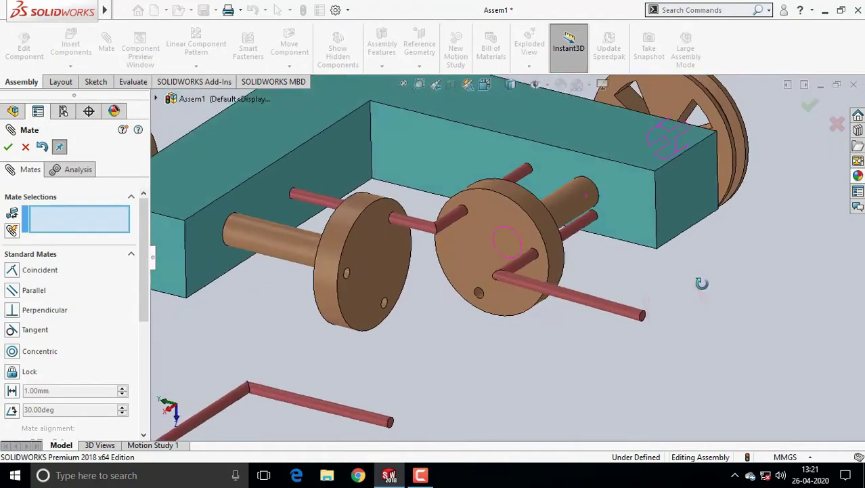
{"action": "scroll", "coordinate": [661, 329], "scroll_direction": "down", "scroll_amount": 3}
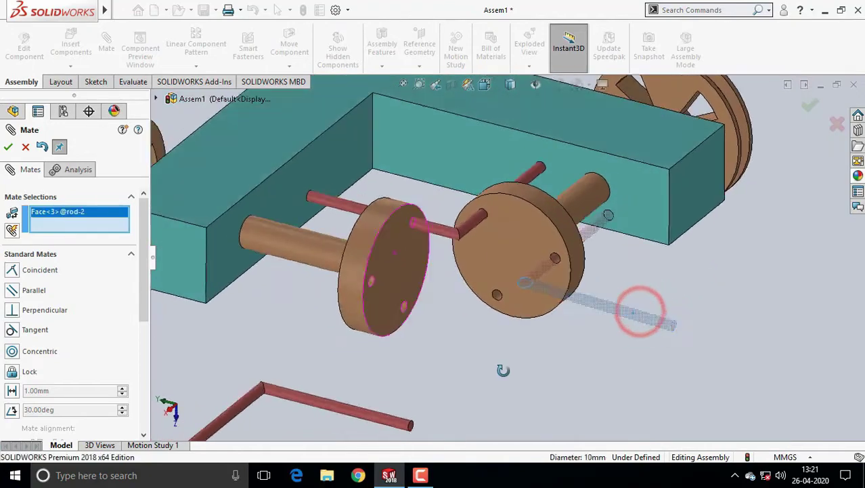
{"action": "scroll", "coordinate": [365, 284], "scroll_direction": "down", "scroll_amount": 3}
{"action": "scroll", "coordinate": [377, 284], "scroll_direction": "down", "scroll_amount": 3}
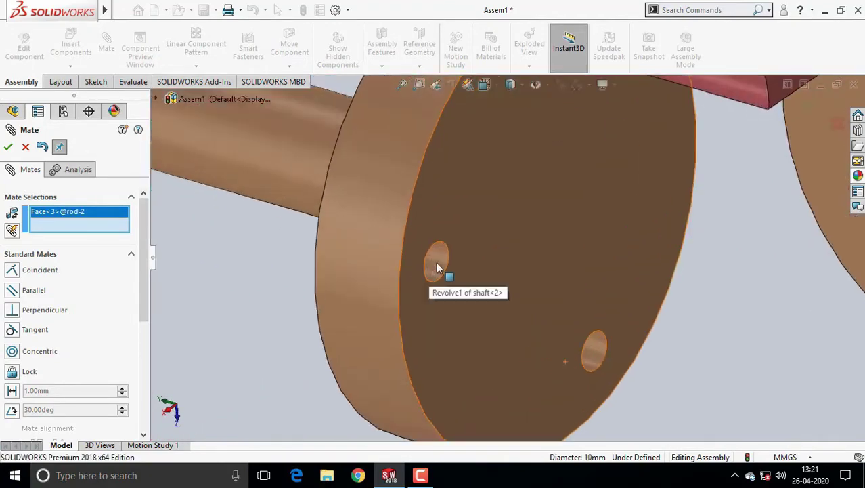
Mate rod-2's other end concentric with a shaft-2 disc hole, flipping the alignment.
{"action": "left_click", "coordinate": [437, 264]}
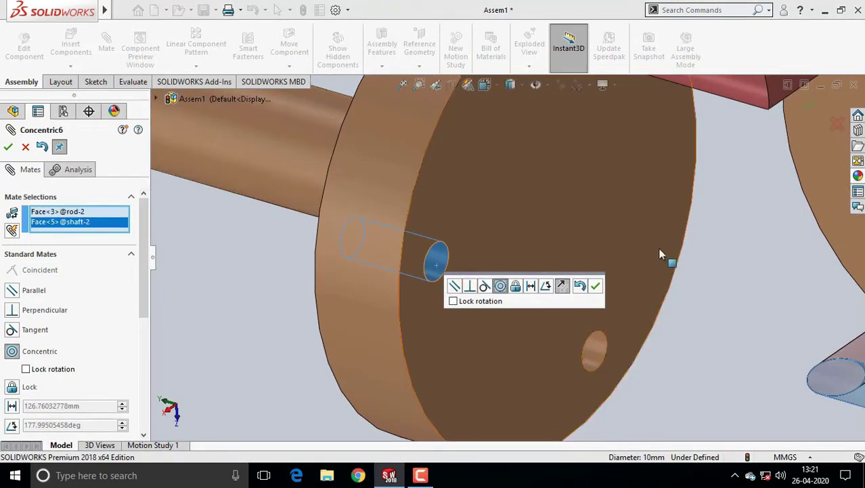
{"action": "scroll", "coordinate": [650, 249], "scroll_direction": "up", "scroll_amount": 2}
{"action": "scroll", "coordinate": [666, 256], "scroll_direction": "up", "scroll_amount": 2}
{"action": "scroll", "coordinate": [678, 261], "scroll_direction": "up", "scroll_amount": 2}
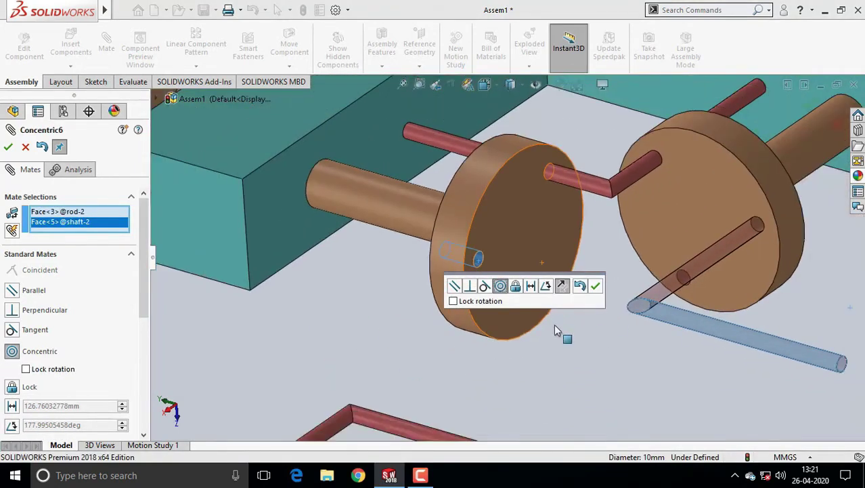
{"action": "left_click", "coordinate": [563, 286]}
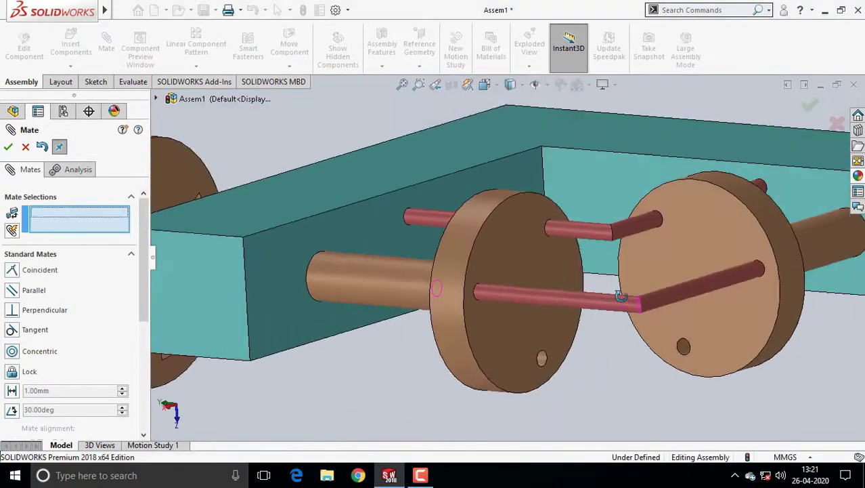
{"action": "middle_click_drag", "start_coordinate": [622, 343], "coordinate": [612, 402]}
{"action": "scroll", "coordinate": [617, 348], "scroll_direction": "up", "scroll_amount": 3}
{"action": "scroll", "coordinate": [616, 348], "scroll_direction": "up", "scroll_amount": 3}
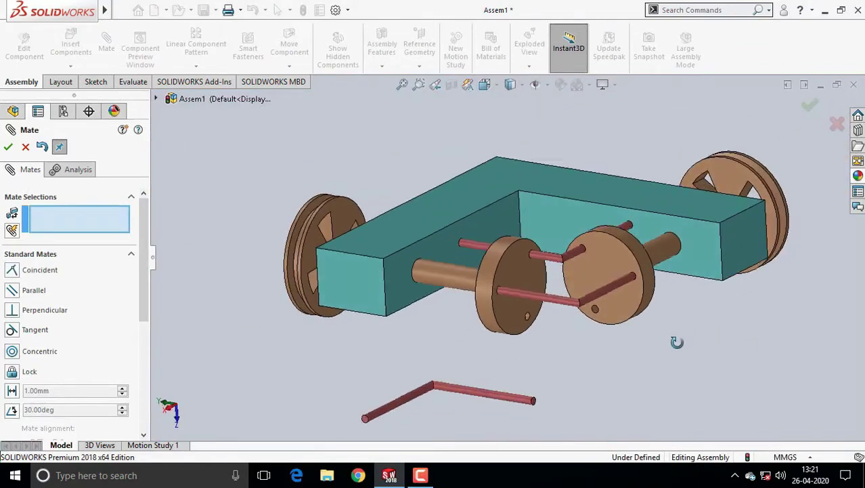
Mate one end of the third bent rod concentric with the rear wheel disc's hole.
{"action": "left_click", "coordinate": [501, 399]}
{"action": "scroll", "coordinate": [597, 319], "scroll_direction": "down", "scroll_amount": 4}
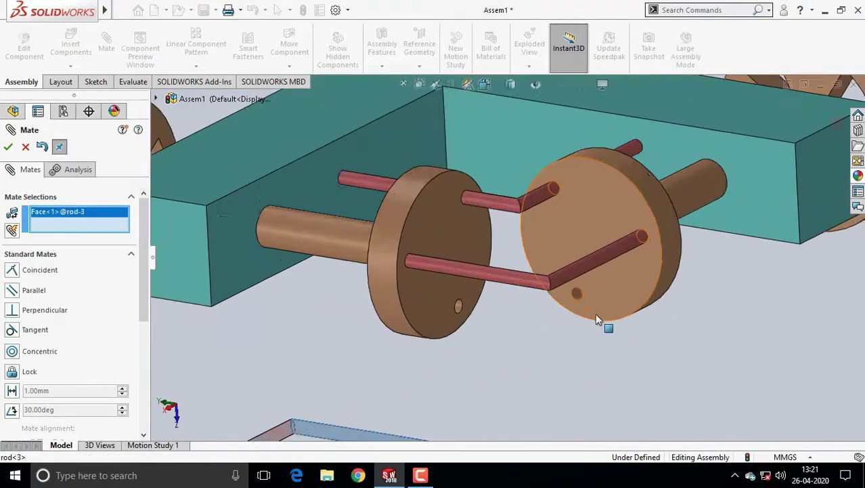
{"action": "scroll", "coordinate": [595, 313], "scroll_direction": "down", "scroll_amount": 3}
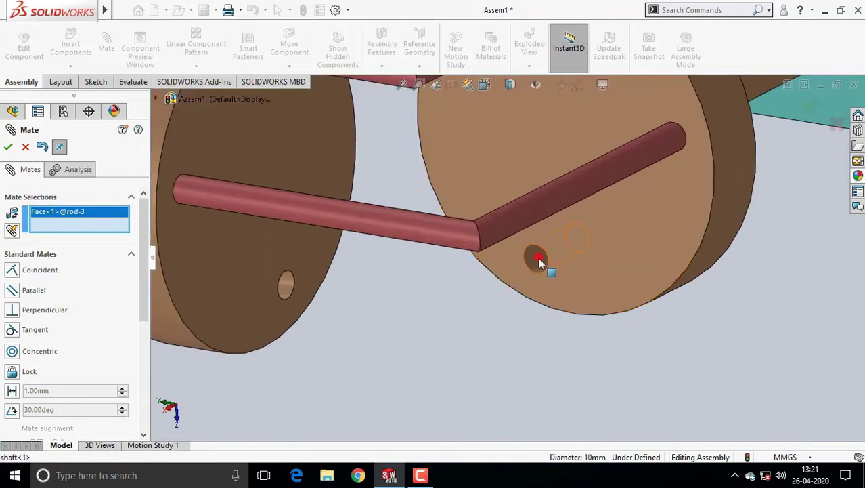
{"action": "left_click", "coordinate": [538, 260]}
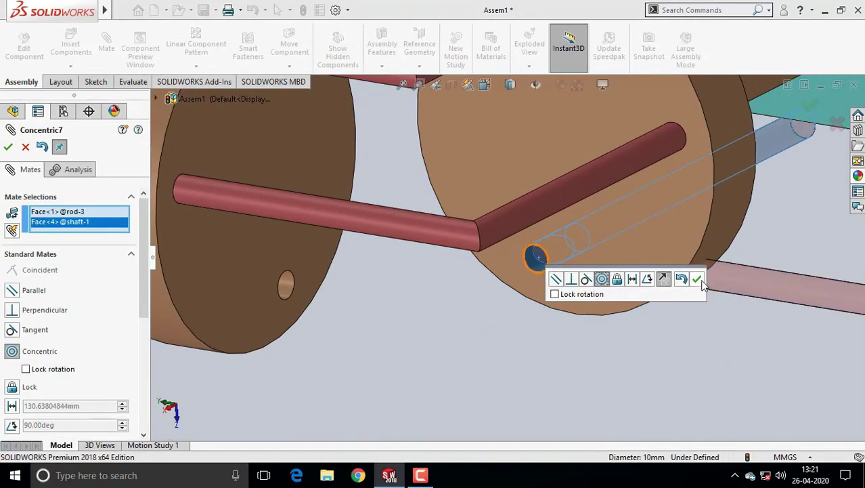
{"action": "left_click", "coordinate": [699, 280]}
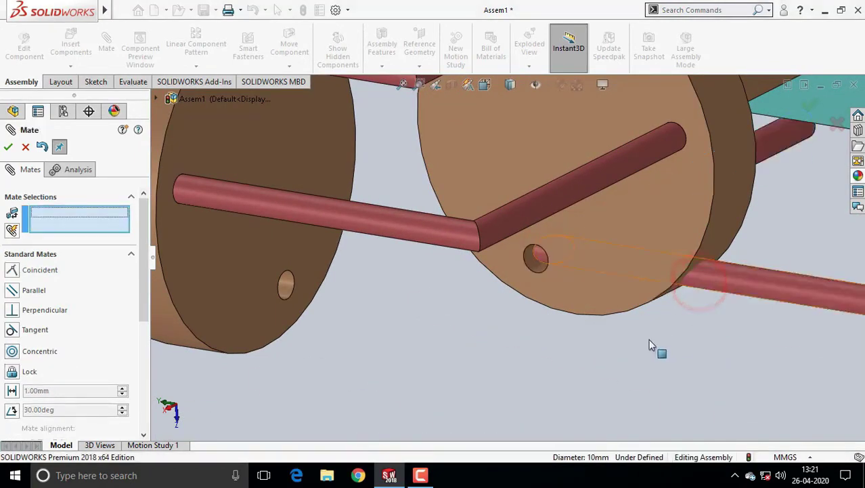
{"action": "scroll", "coordinate": [649, 338], "scroll_direction": "up", "scroll_amount": 3}
Mate the rod's other end concentric with the left wheel disc's hole, flipping alignment.
{"action": "left_click", "coordinate": [676, 283]}
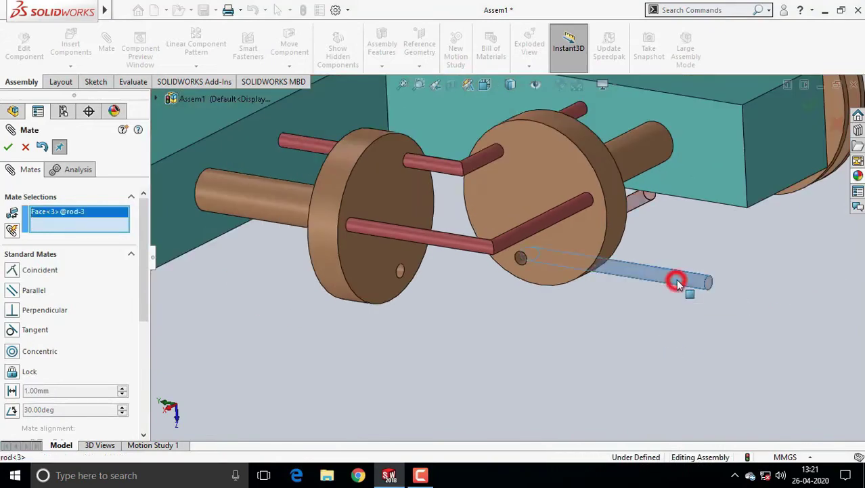
{"action": "scroll", "coordinate": [401, 274], "scroll_direction": "down", "scroll_amount": 2}
{"action": "scroll", "coordinate": [434, 264], "scroll_direction": "down", "scroll_amount": 2}
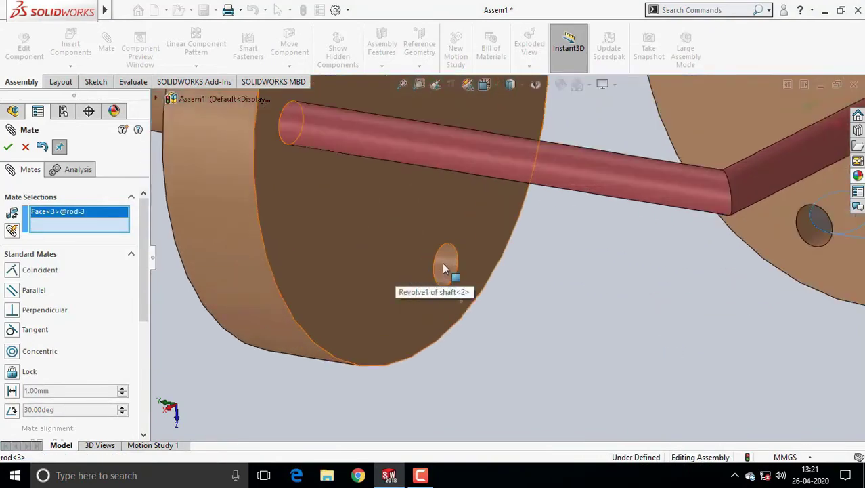
{"action": "left_click", "coordinate": [444, 270]}
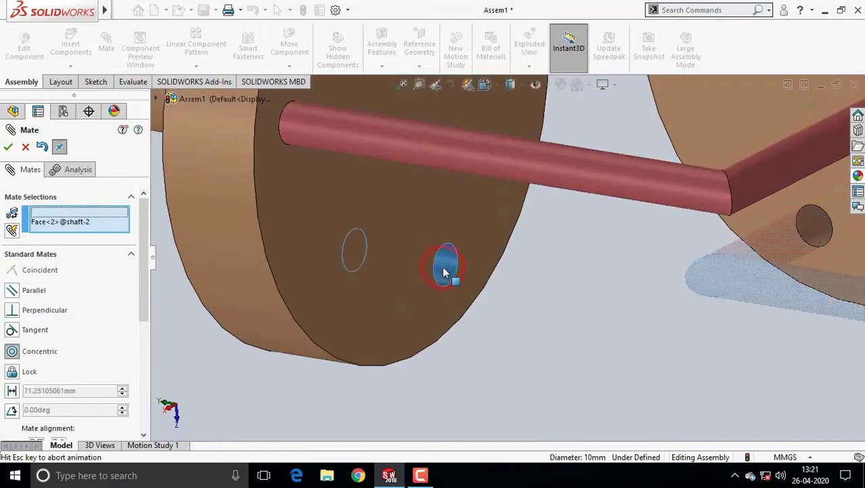
{"action": "scroll", "coordinate": [555, 349], "scroll_direction": "up", "scroll_amount": 4}
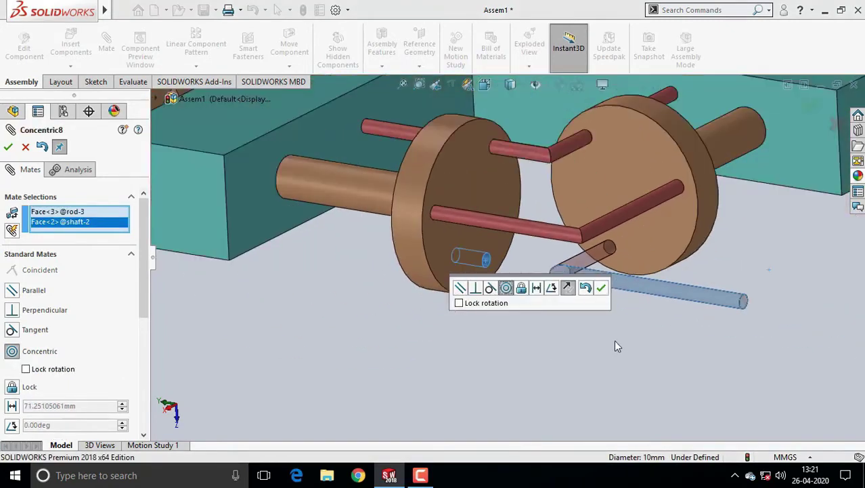
{"action": "middle_click_drag", "start_coordinate": [615, 342], "coordinate": [643, 339]}
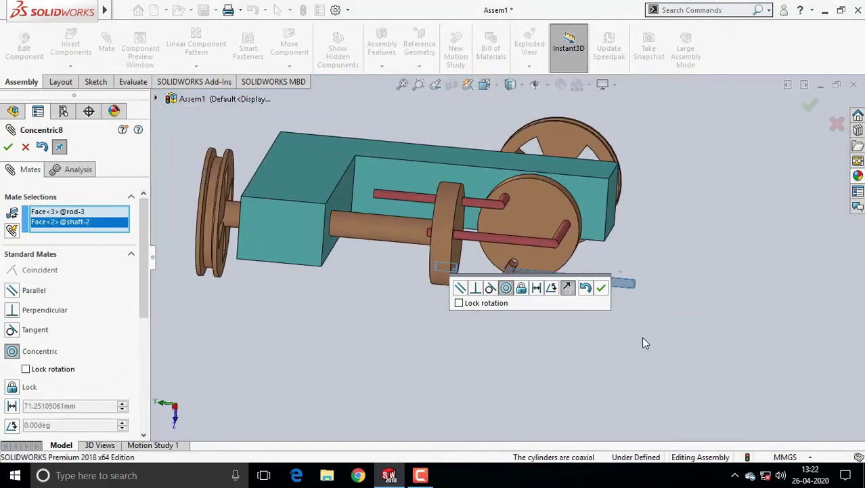
{"action": "key", "text": "z"}
{"action": "middle_click_drag", "start_coordinate": [665, 304], "coordinate": [514, 336]}
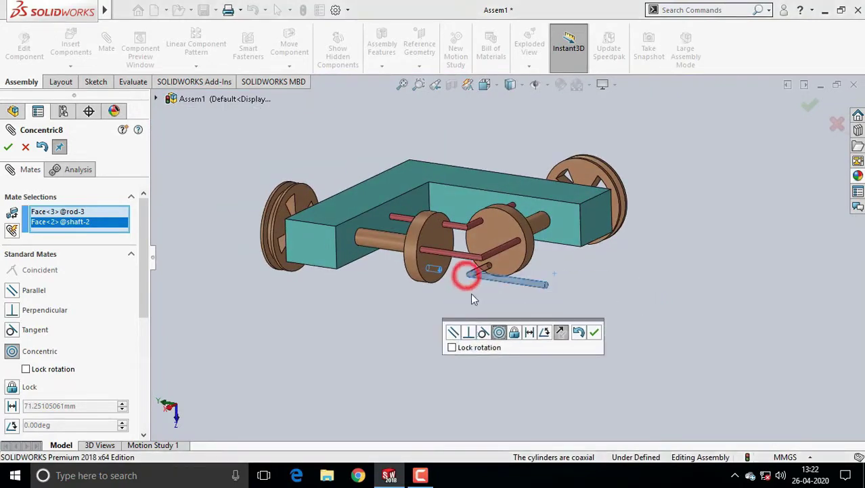
{"action": "scroll", "coordinate": [474, 287], "scroll_direction": "down", "scroll_amount": 2}
{"action": "left_click", "coordinate": [562, 332]}
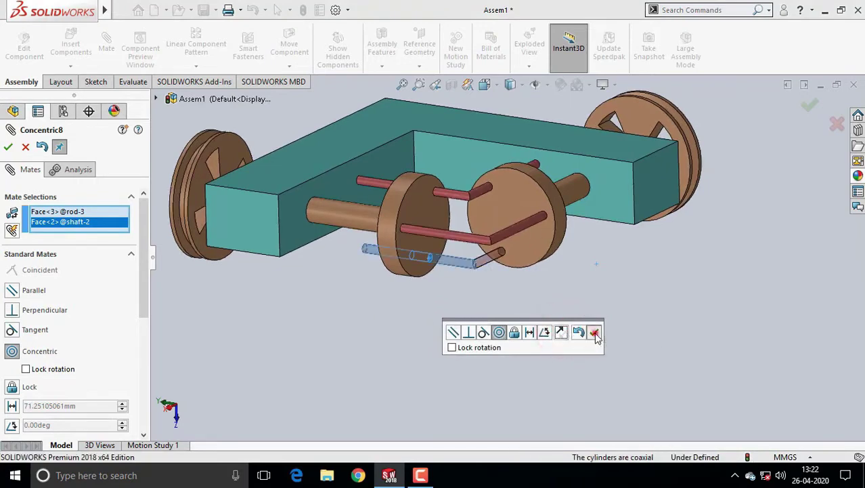
{"action": "left_click", "coordinate": [594, 331]}
{"action": "mouse_move", "coordinate": [510, 309]}
{"action": "middle_mouse_down"}
{"action": "mouse_move", "coordinate": [496, 324]}
{"action": "mouse_move", "coordinate": [564, 327]}
{"action": "middle_mouse_up"}
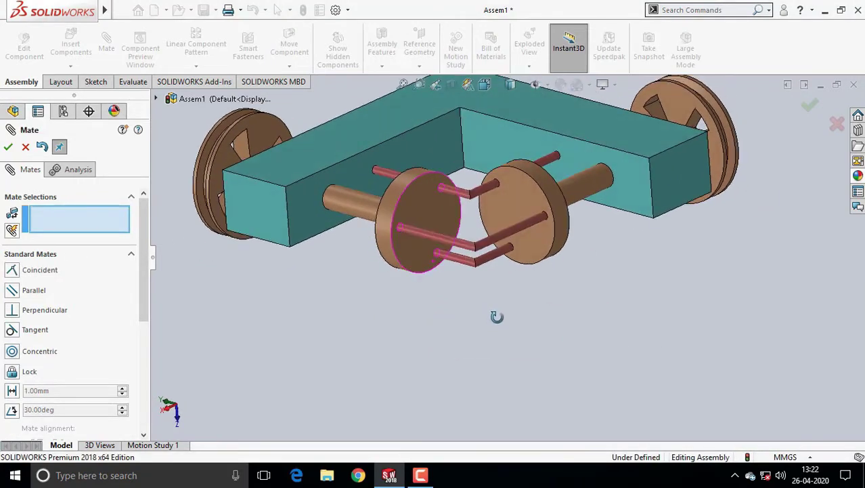
Close the Mate PropertyManager and give the front wheel a first test turn.
{"action": "left_click", "coordinate": [810, 109]}
{"action": "scroll", "coordinate": [581, 273], "scroll_direction": "up", "scroll_amount": 2}
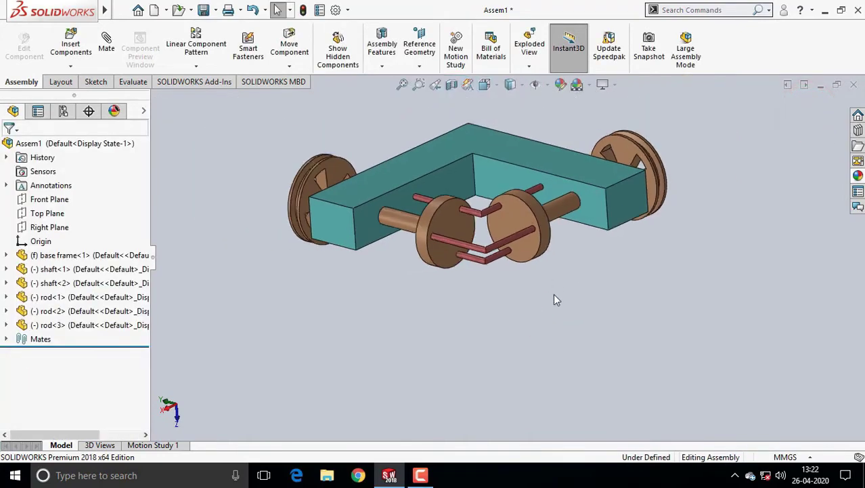
{"action": "middle_click_drag", "start_coordinate": [477, 284], "coordinate": [485, 247]}
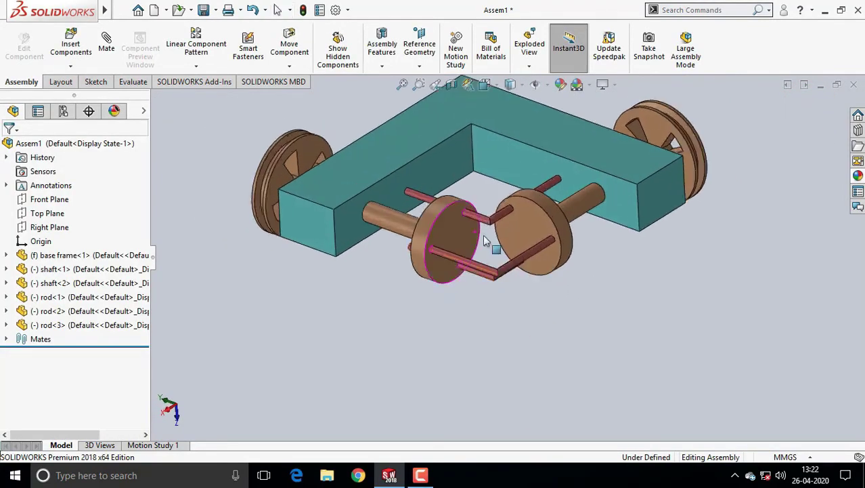
{"action": "scroll", "coordinate": [481, 222], "scroll_direction": "down", "scroll_amount": 2}
{"action": "left_click", "coordinate": [485, 350]}
{"action": "left_click_drag", "start_coordinate": [454, 221], "coordinate": [473, 242]}
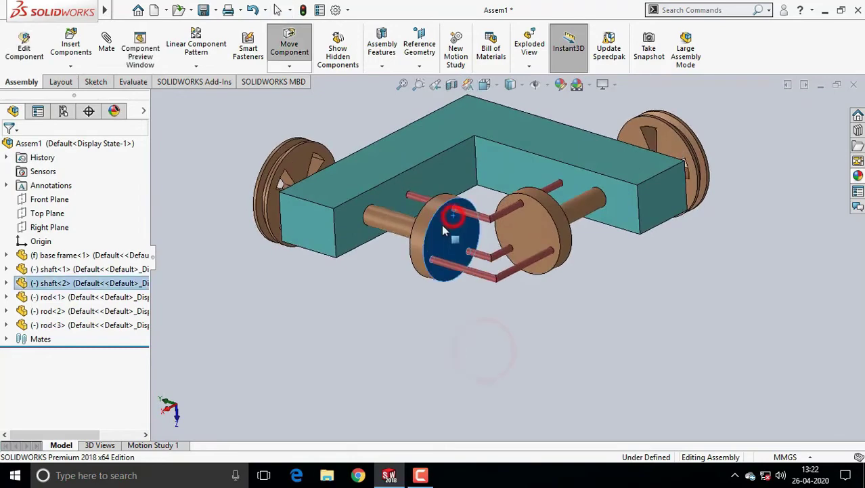
{"action": "left_click", "coordinate": [447, 350]}
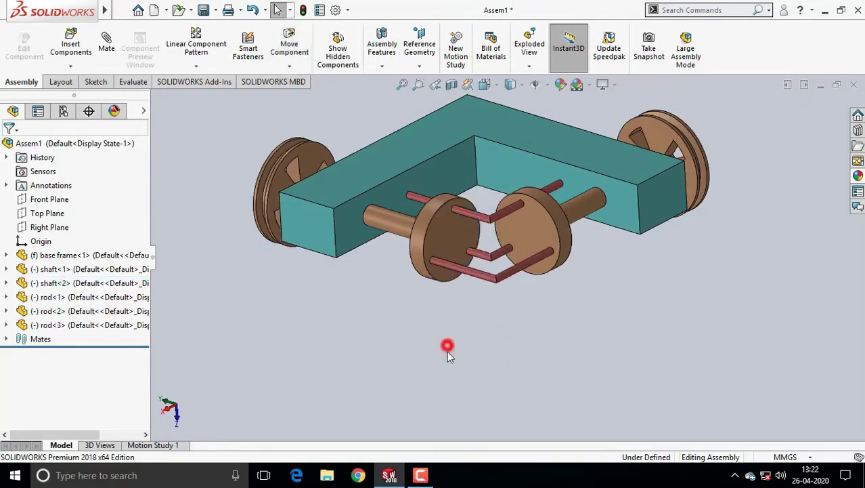
{"action": "mouse_move", "coordinate": [447, 351]}
{"action": "middle_mouse_down"}
{"action": "mouse_move", "coordinate": [445, 333]}
{"action": "mouse_move", "coordinate": [473, 354]}
{"action": "mouse_move", "coordinate": [462, 287]}
{"action": "middle_mouse_up"}
{"action": "scroll", "coordinate": [455, 341], "scroll_direction": "up", "scroll_amount": 2}
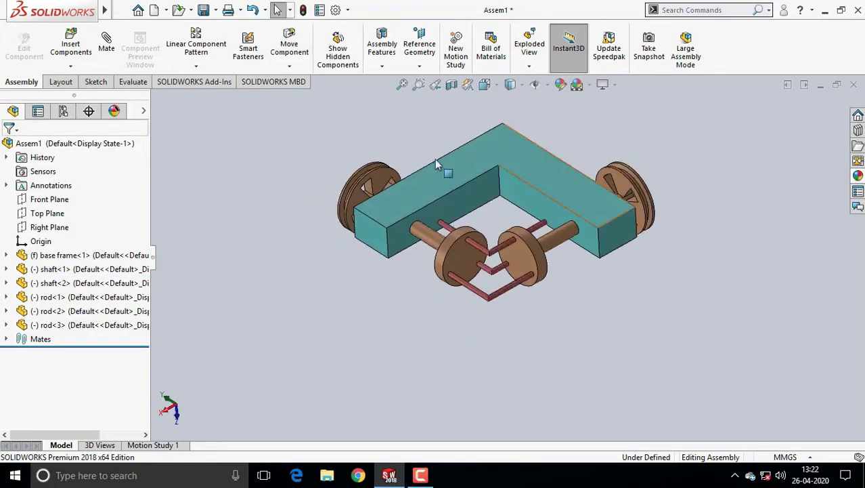
{"action": "scroll", "coordinate": [436, 162], "scroll_direction": "down", "scroll_amount": 1}
{"action": "scroll", "coordinate": [408, 139], "scroll_direction": "down", "scroll_amount": 1}
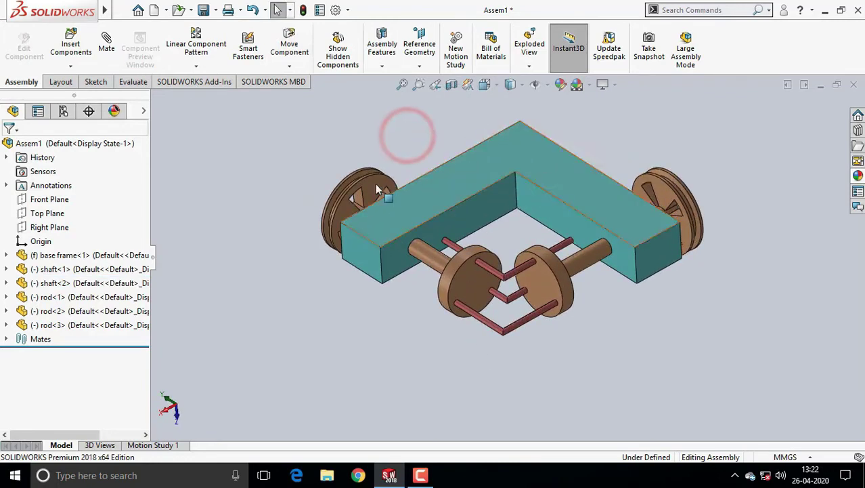
Drag the front-left and right rear wheels to drive the rods through the linkage.
{"action": "mouse_move", "coordinate": [374, 183]}
{"action": "left_mouse_down"}
{"action": "mouse_move", "coordinate": [350, 205]}
{"action": "mouse_move", "coordinate": [359, 197]}
{"action": "mouse_move", "coordinate": [352, 223]}
{"action": "mouse_move", "coordinate": [345, 203]}
{"action": "mouse_move", "coordinate": [372, 201]}
{"action": "mouse_move", "coordinate": [359, 233]}
{"action": "mouse_move", "coordinate": [374, 243]}
{"action": "mouse_move", "coordinate": [393, 228]}
{"action": "mouse_move", "coordinate": [401, 199]}
{"action": "mouse_move", "coordinate": [375, 187]}
{"action": "mouse_move", "coordinate": [350, 195]}
{"action": "mouse_move", "coordinate": [346, 223]}
{"action": "mouse_move", "coordinate": [378, 236]}
{"action": "mouse_move", "coordinate": [395, 220]}
{"action": "left_mouse_up"}
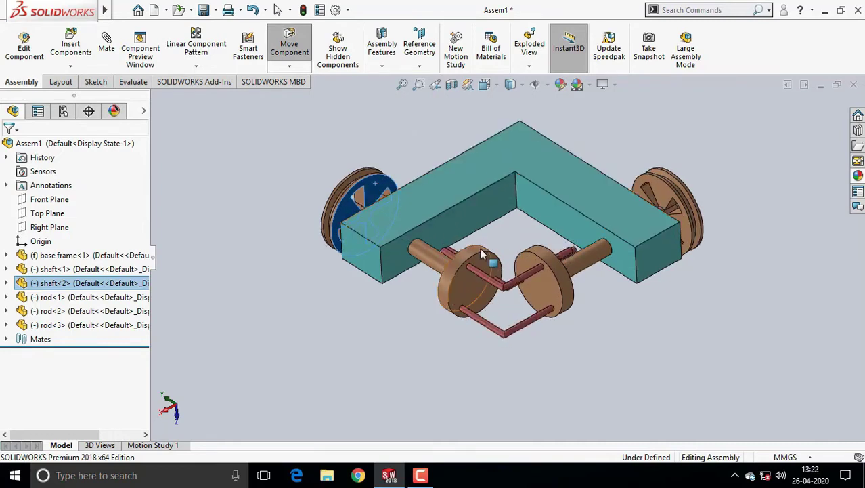
{"action": "mouse_move", "coordinate": [474, 267]}
{"action": "left_mouse_down"}
{"action": "mouse_move", "coordinate": [441, 303]}
{"action": "mouse_move", "coordinate": [450, 319]}
{"action": "left_mouse_up"}
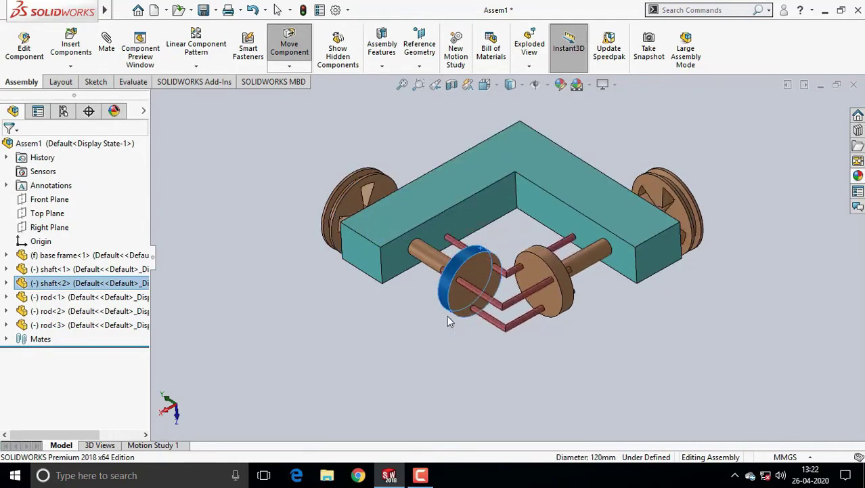
{"action": "mouse_move", "coordinate": [555, 268]}
{"action": "left_mouse_down"}
{"action": "mouse_move", "coordinate": [560, 258]}
{"action": "mouse_move", "coordinate": [547, 259]}
{"action": "mouse_move", "coordinate": [547, 270]}
{"action": "mouse_move", "coordinate": [552, 260]}
{"action": "left_mouse_up"}
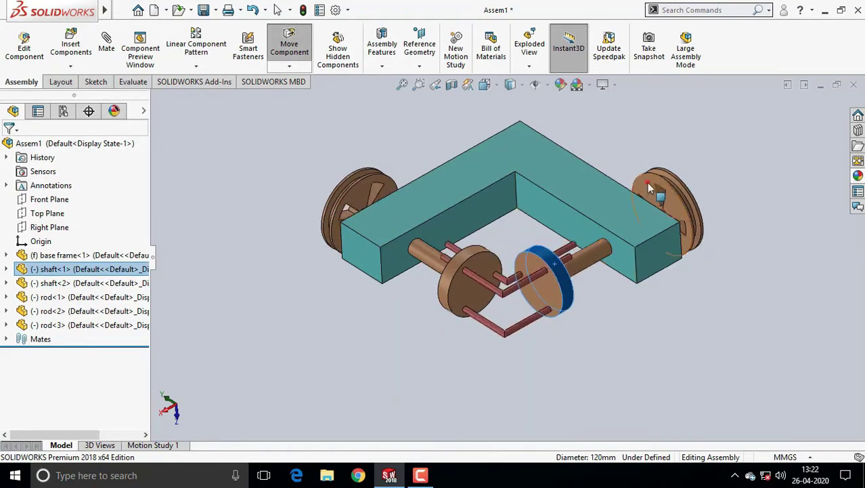
{"action": "mouse_move", "coordinate": [647, 184]}
{"action": "left_mouse_down"}
{"action": "mouse_move", "coordinate": [679, 223]}
{"action": "mouse_move", "coordinate": [690, 260]}
{"action": "mouse_move", "coordinate": [662, 264]}
{"action": "mouse_move", "coordinate": [632, 217]}
{"action": "mouse_move", "coordinate": [650, 197]}
{"action": "mouse_move", "coordinate": [677, 217]}
{"action": "mouse_move", "coordinate": [685, 242]}
{"action": "mouse_move", "coordinate": [648, 334]}
{"action": "mouse_move", "coordinate": [654, 283]}
{"action": "left_mouse_up"}
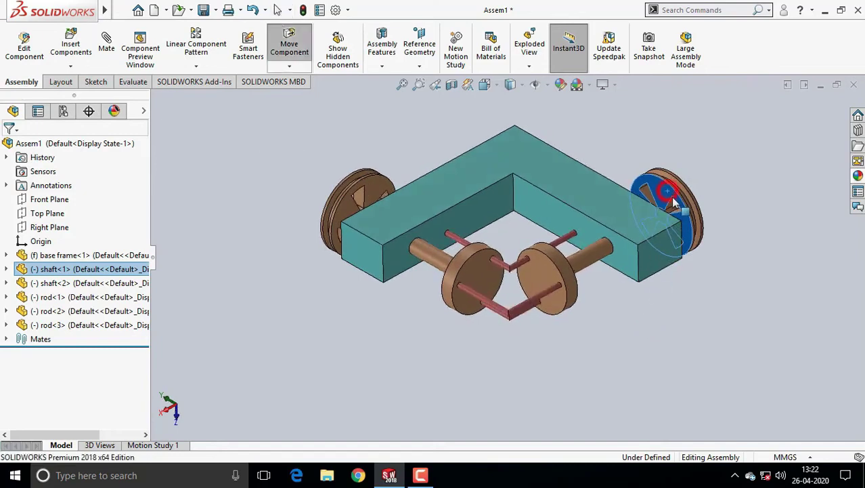
{"action": "left_click_drag", "start_coordinate": [669, 195], "coordinate": [607, 345]}
{"action": "left_click", "coordinate": [608, 329]}
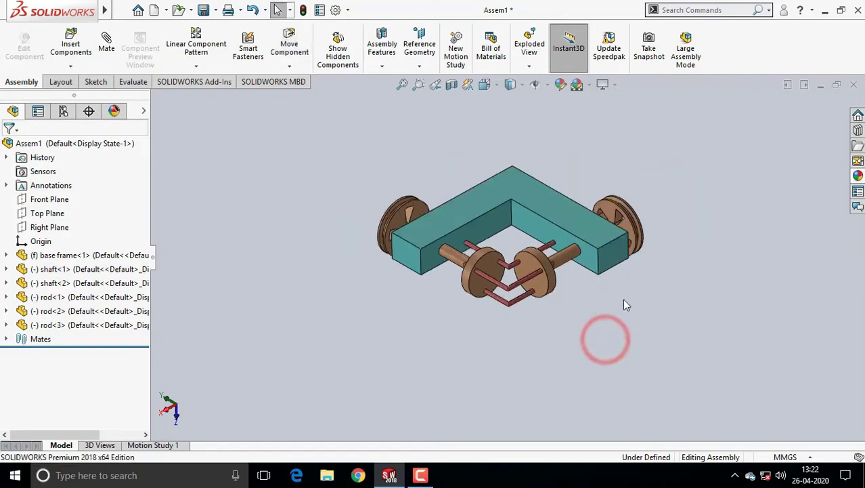
{"action": "scroll", "coordinate": [620, 301], "scroll_direction": "up", "scroll_amount": 2}
{"action": "scroll", "coordinate": [611, 306], "scroll_direction": "up", "scroll_amount": 1}
{"action": "scroll", "coordinate": [514, 157], "scroll_direction": "down", "scroll_amount": 1}
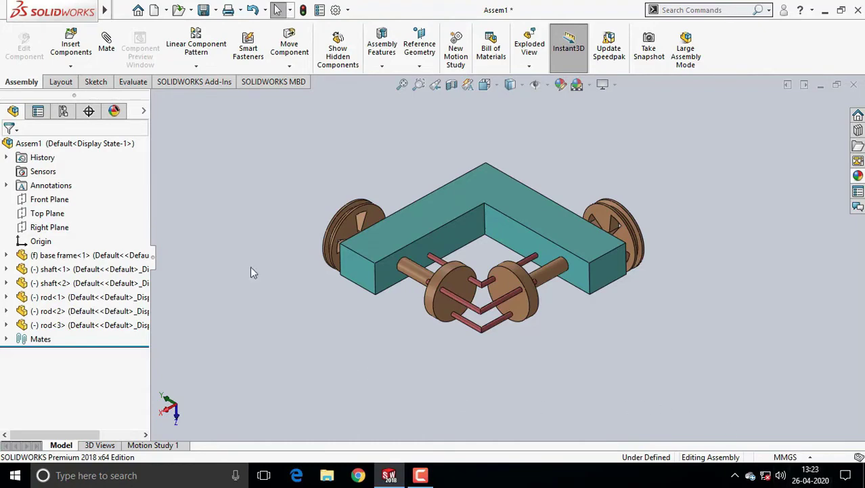
{"action": "mouse_move", "coordinate": [105, 10]}
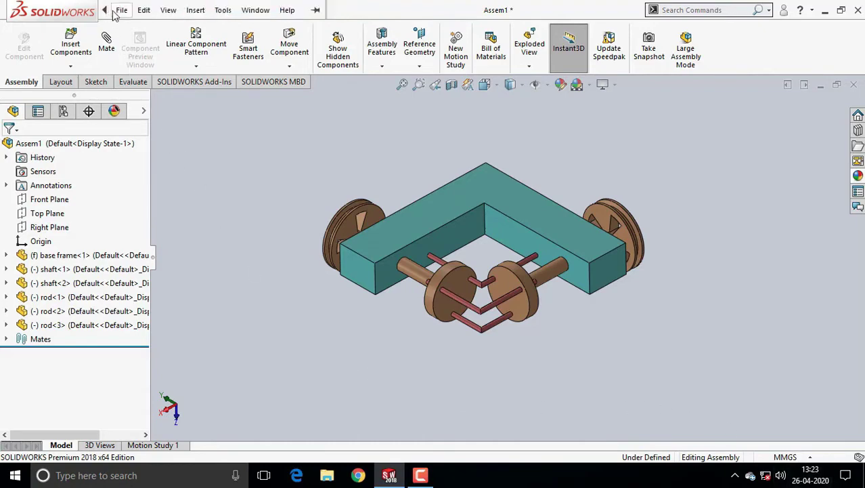
Save the assembly as Assem12, rebuilding the model when prompted.
{"action": "left_click", "coordinate": [120, 11]}
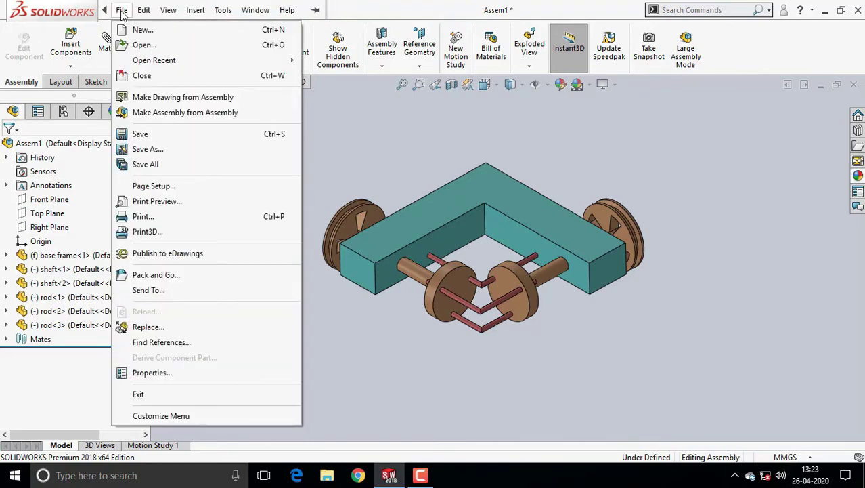
{"action": "left_click", "coordinate": [149, 148]}
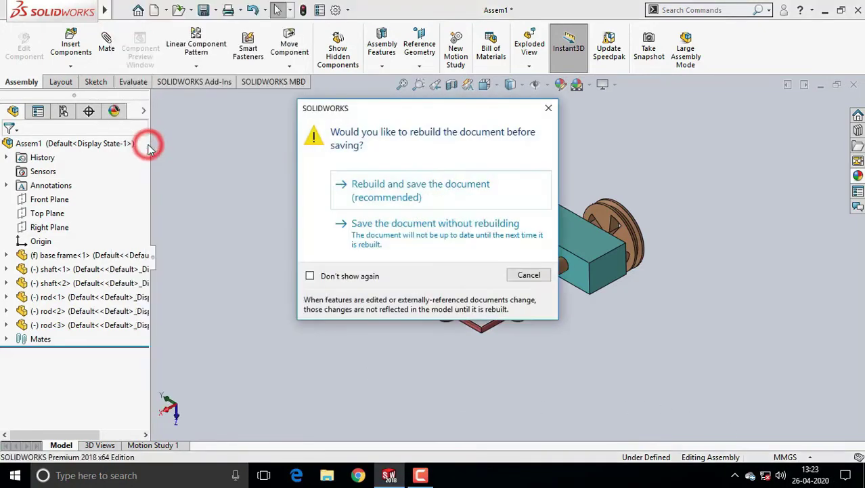
{"action": "left_click", "coordinate": [415, 195]}
{"action": "type", "text": "Assem12"}
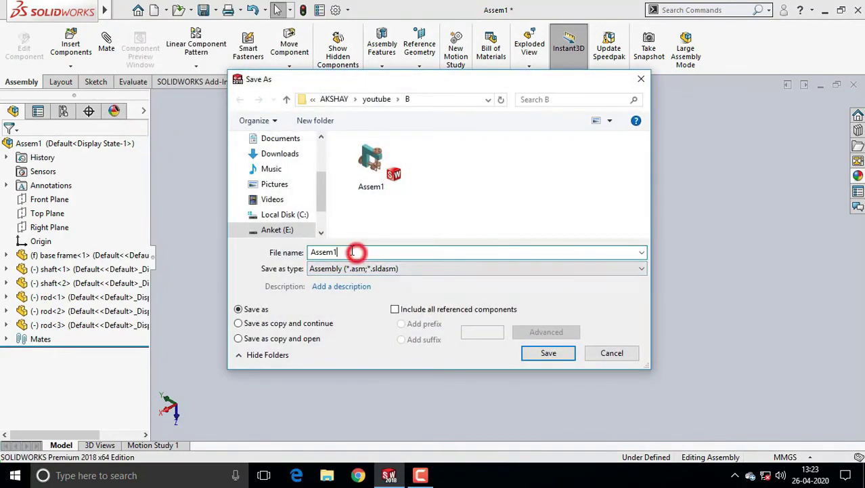
{"action": "left_click", "coordinate": [548, 354]}
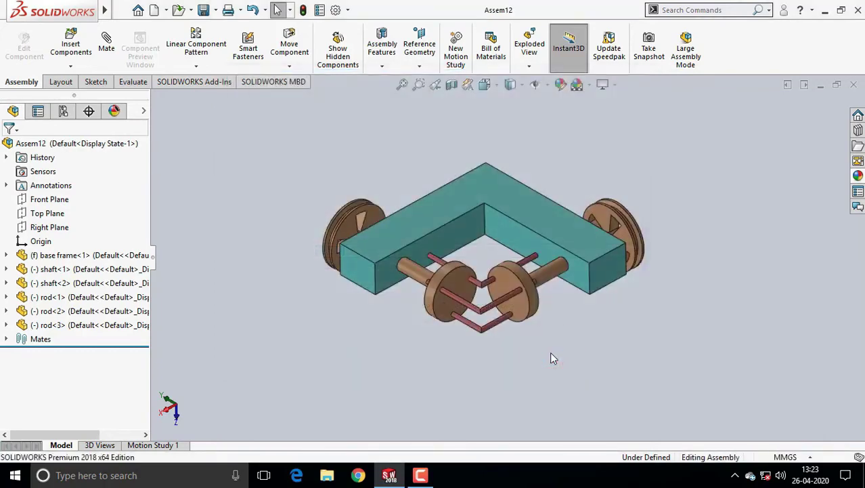
Open Motion Study 1 and disable playback of view keys for Orientation and Camera Views.
{"action": "left_click", "coordinate": [161, 444]}
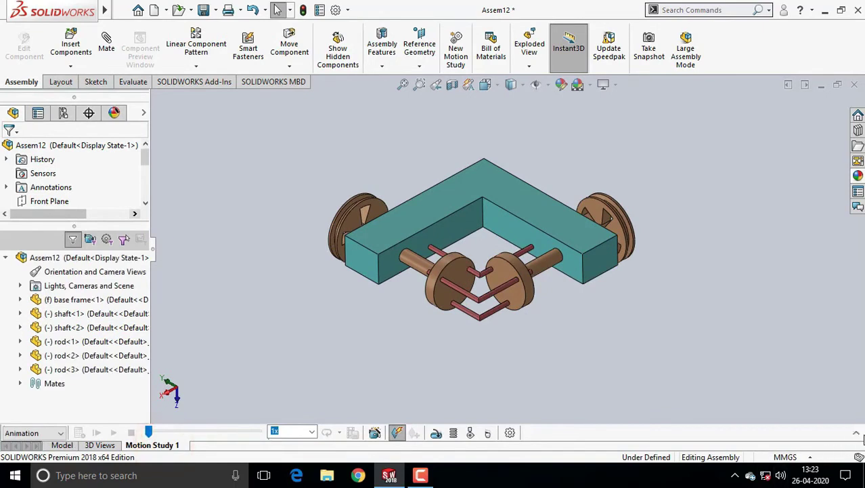
{"action": "left_click", "coordinate": [857, 437]}
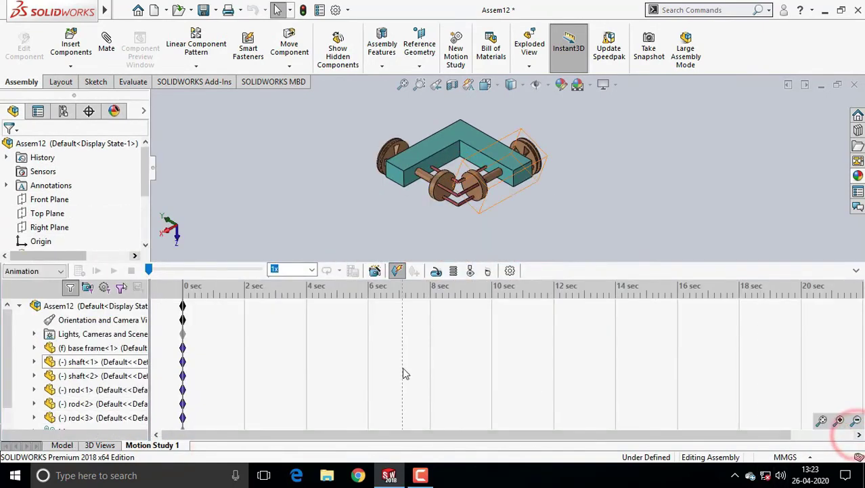
{"action": "right_click", "coordinate": [71, 325]}
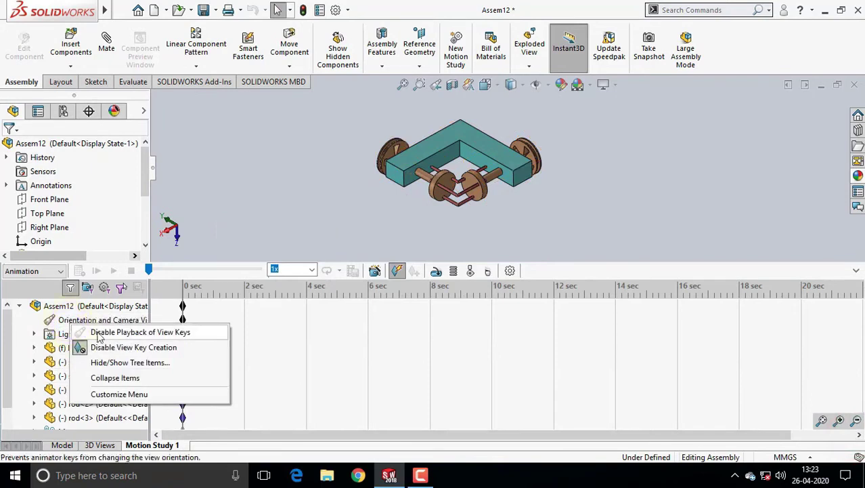
{"action": "left_click", "coordinate": [98, 331]}
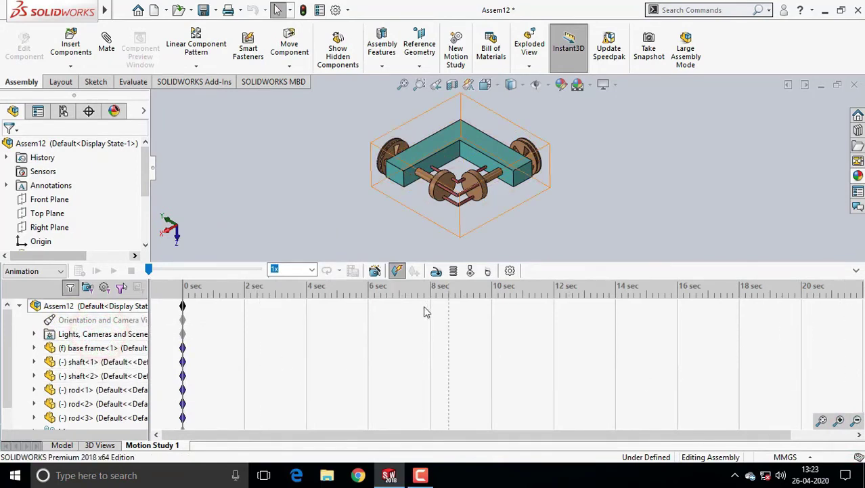
Add RotaryMotor1 driving the shaft-2 face at a constant speed of 25 RPM.
{"action": "left_click", "coordinate": [437, 270]}
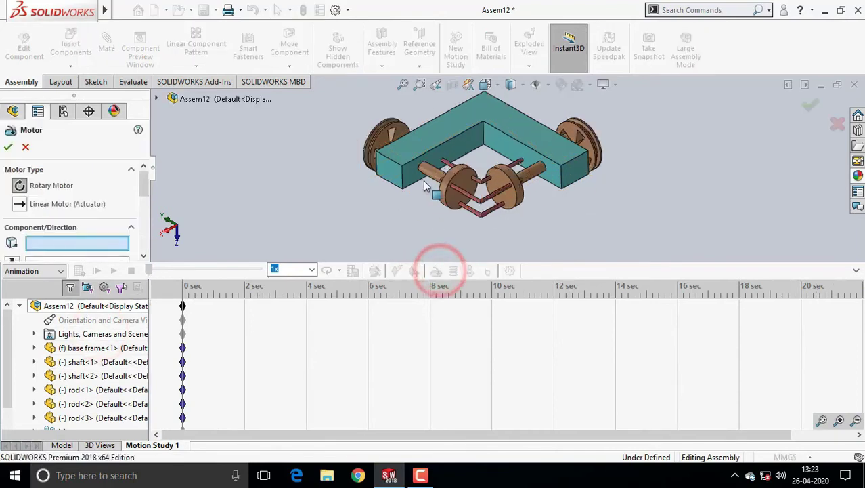
{"action": "left_click", "coordinate": [443, 172]}
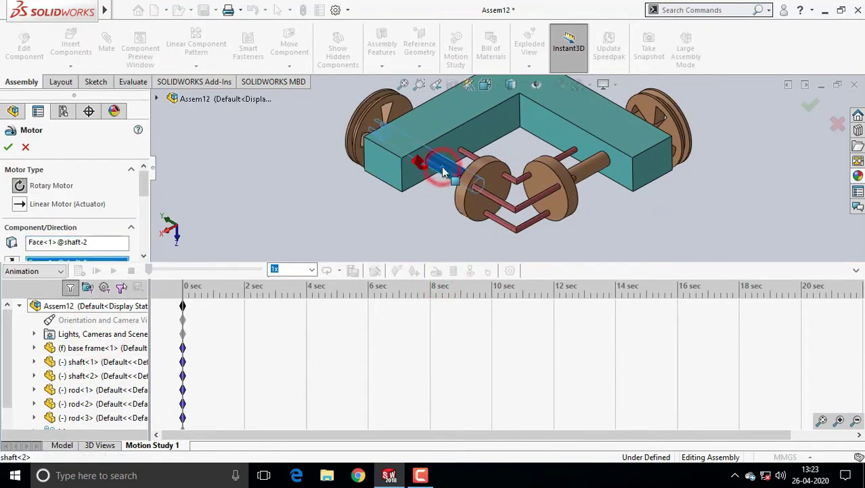
{"action": "left_click_drag", "start_coordinate": [143, 181], "coordinate": [81, 204]}
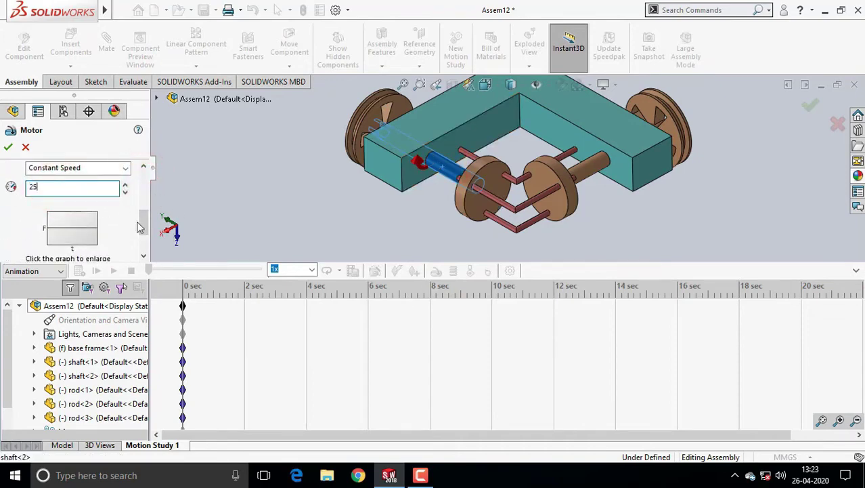
{"action": "left_click", "coordinate": [9, 148]}
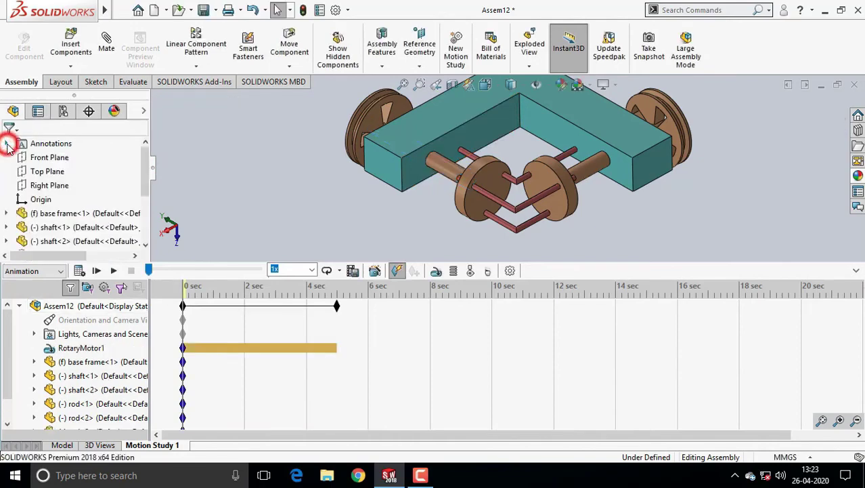
{"action": "left_click", "coordinate": [853, 272]}
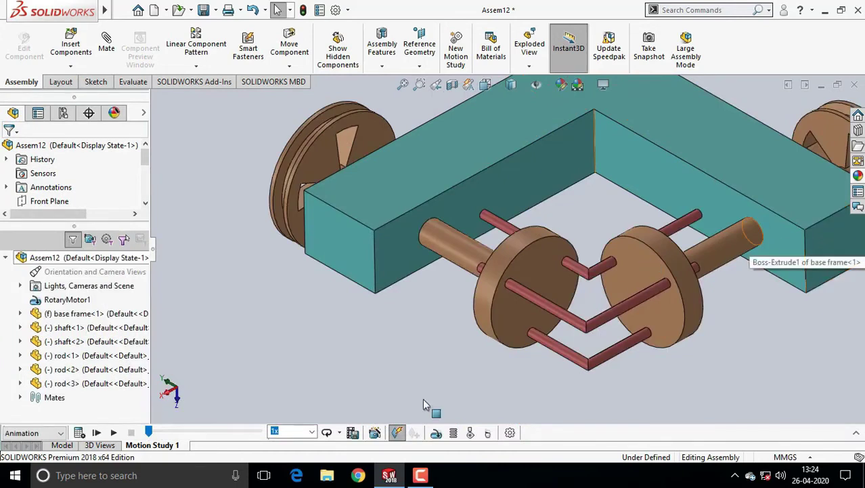
Set Motion Study 1 playback to Loop, calculate it, and watch from several angles.
{"action": "key", "text": "f"}
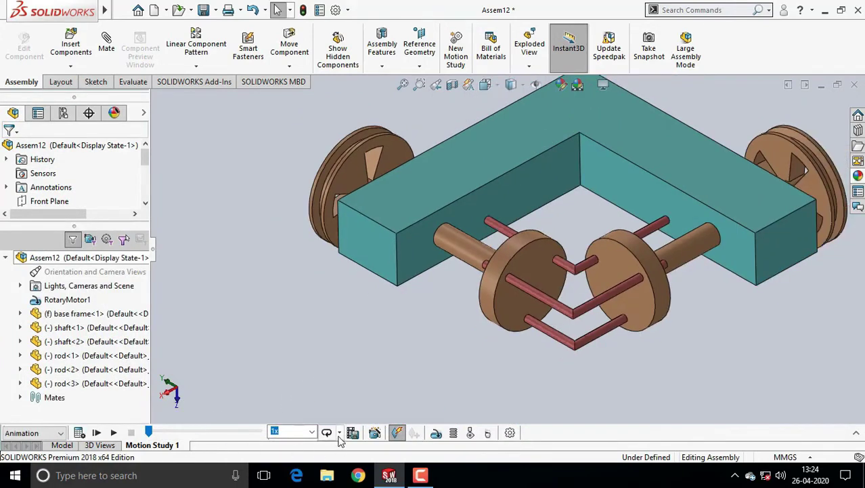
{"action": "left_click", "coordinate": [340, 435]}
{"action": "left_click", "coordinate": [365, 415]}
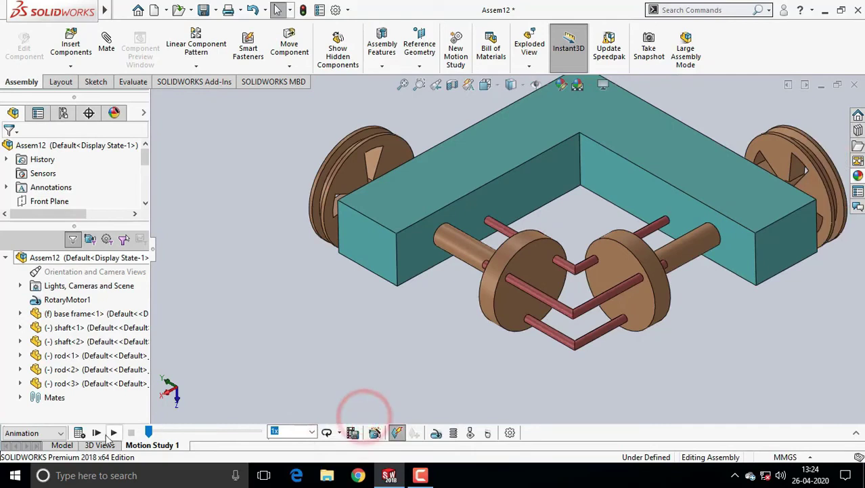
{"action": "left_click", "coordinate": [79, 433]}
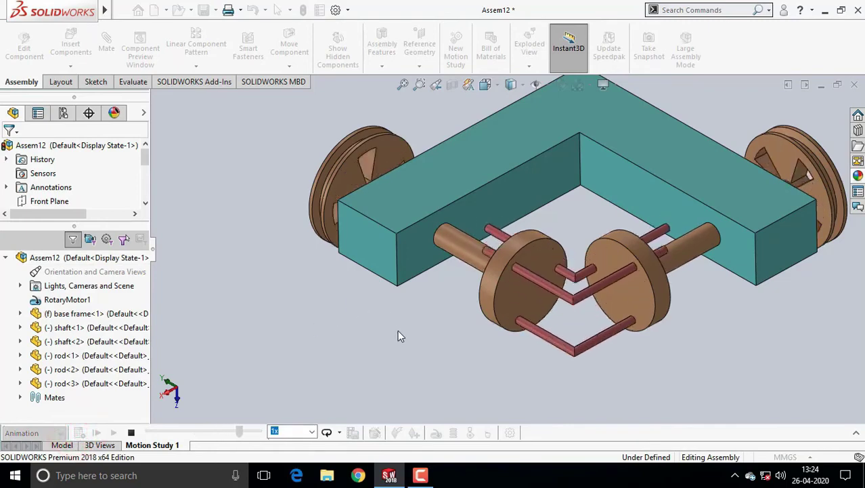
{"action": "mouse_move", "coordinate": [580, 379]}
{"action": "middle_mouse_down"}
{"action": "mouse_move", "coordinate": [550, 378]}
{"action": "mouse_move", "coordinate": [532, 429]}
{"action": "mouse_move", "coordinate": [552, 467]}
{"action": "middle_mouse_up"}
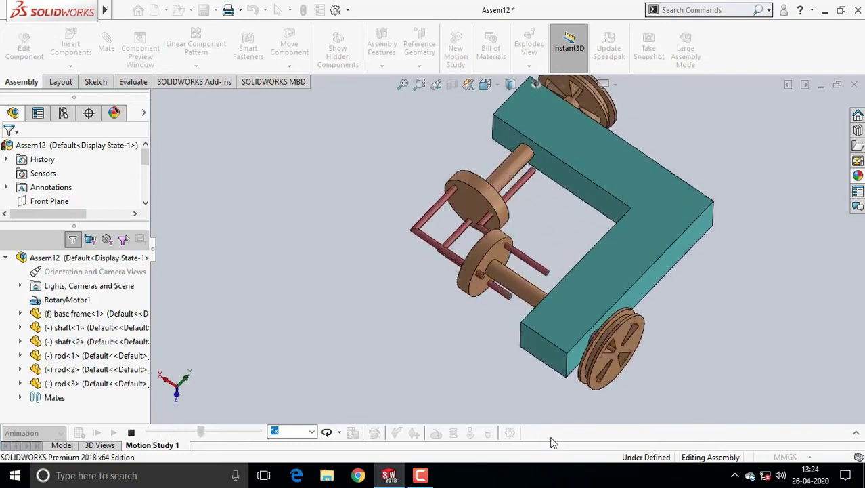
{"action": "mouse_move", "coordinate": [539, 399]}
{"action": "middle_mouse_down"}
{"action": "mouse_move", "coordinate": [466, 316]}
{"action": "mouse_move", "coordinate": [396, 357]}
{"action": "mouse_move", "coordinate": [459, 329]}
{"action": "mouse_move", "coordinate": [557, 381]}
{"action": "mouse_move", "coordinate": [578, 406]}
{"action": "mouse_move", "coordinate": [566, 378]}
{"action": "mouse_move", "coordinate": [491, 373]}
{"action": "mouse_move", "coordinate": [527, 407]}
{"action": "mouse_move", "coordinate": [602, 383]}
{"action": "middle_mouse_up"}
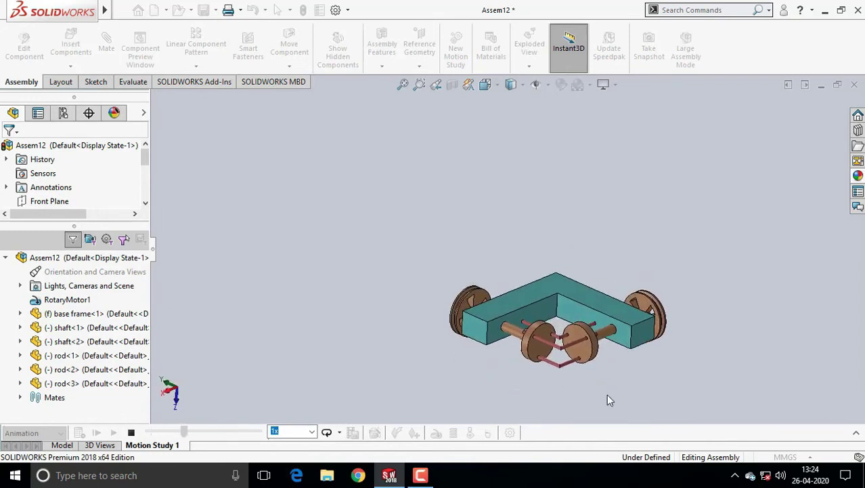
{"action": "scroll", "coordinate": [599, 366], "scroll_direction": "down", "scroll_amount": 2}
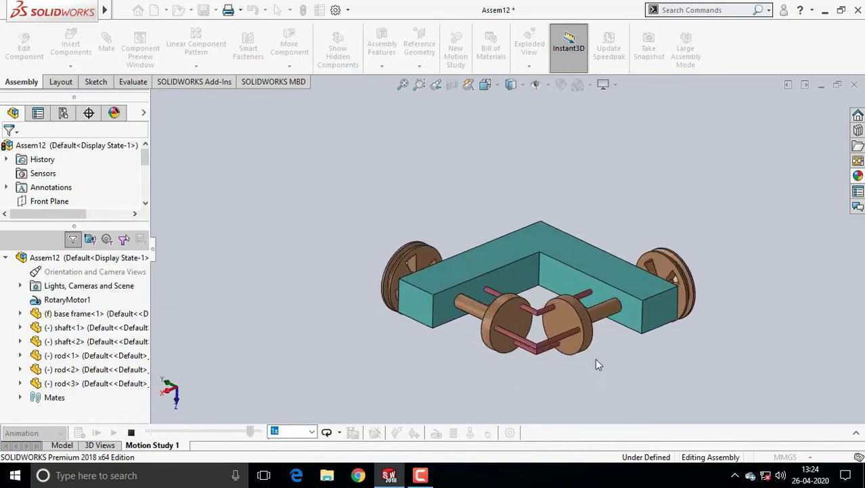
Restart the motion study animation from the beginning and watch it from several angles.
{"action": "left_click", "coordinate": [131, 432]}
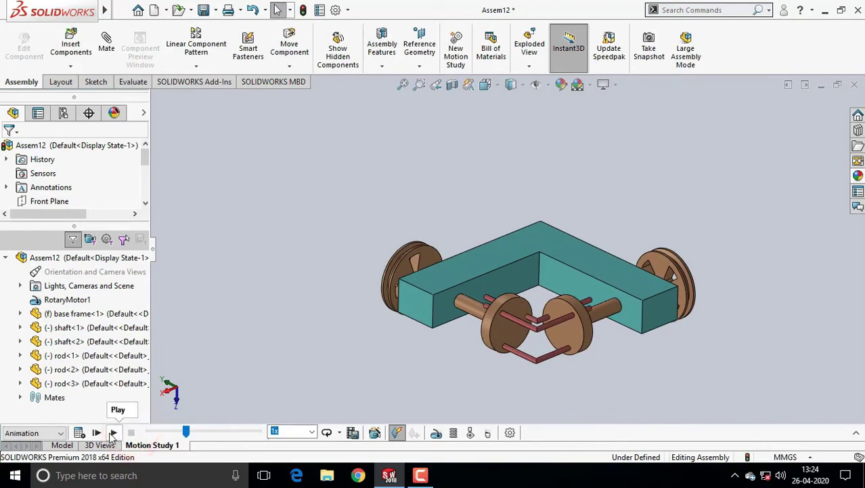
{"action": "left_click", "coordinate": [112, 432]}
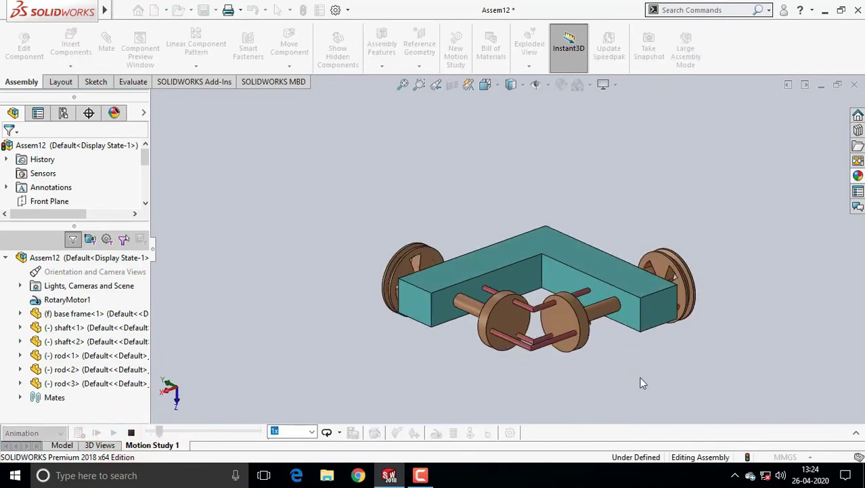
{"action": "mouse_move", "coordinate": [639, 381]}
{"action": "middle_mouse_down"}
{"action": "mouse_move", "coordinate": [635, 329]}
{"action": "mouse_move", "coordinate": [591, 349]}
{"action": "mouse_move", "coordinate": [620, 348]}
{"action": "mouse_move", "coordinate": [649, 367]}
{"action": "mouse_move", "coordinate": [709, 295]}
{"action": "mouse_move", "coordinate": [701, 357]}
{"action": "middle_mouse_up"}
{"action": "mouse_move", "coordinate": [613, 346]}
{"action": "middle_mouse_down"}
{"action": "mouse_move", "coordinate": [639, 379]}
{"action": "mouse_move", "coordinate": [641, 369]}
{"action": "middle_mouse_up"}
{"action": "mouse_move", "coordinate": [543, 342]}
{"action": "middle_mouse_down"}
{"action": "mouse_move", "coordinate": [535, 363]}
{"action": "mouse_move", "coordinate": [542, 361]}
{"action": "middle_mouse_up"}
{"action": "scroll", "coordinate": [540, 361], "scroll_direction": "down", "scroll_amount": 1}
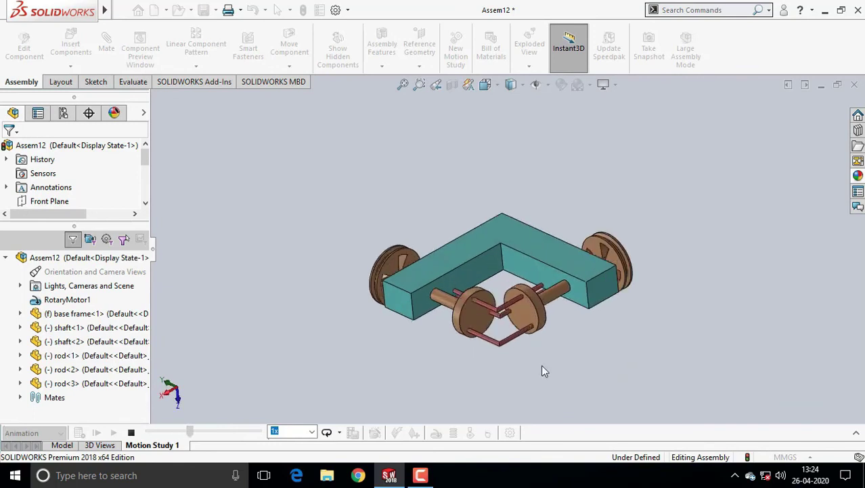
{"action": "scroll", "coordinate": [541, 364], "scroll_direction": "down", "scroll_amount": 1}
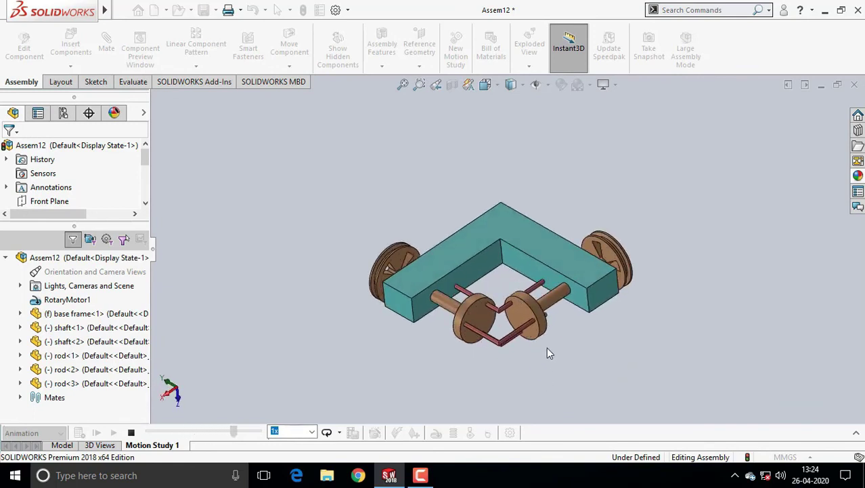
{"action": "middle_click_drag", "start_coordinate": [551, 352], "coordinate": [553, 364]}
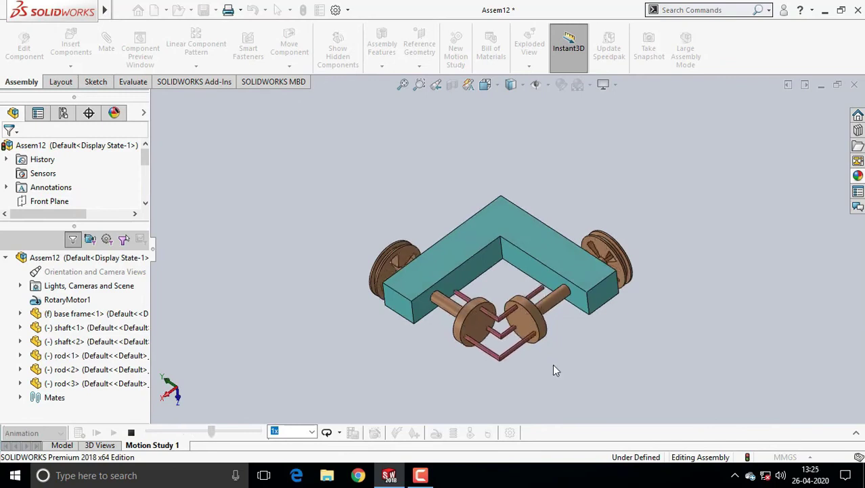
Stop the animation and switch back to the Model tab.
{"action": "left_click", "coordinate": [131, 432]}
{"action": "left_click", "coordinate": [63, 445]}
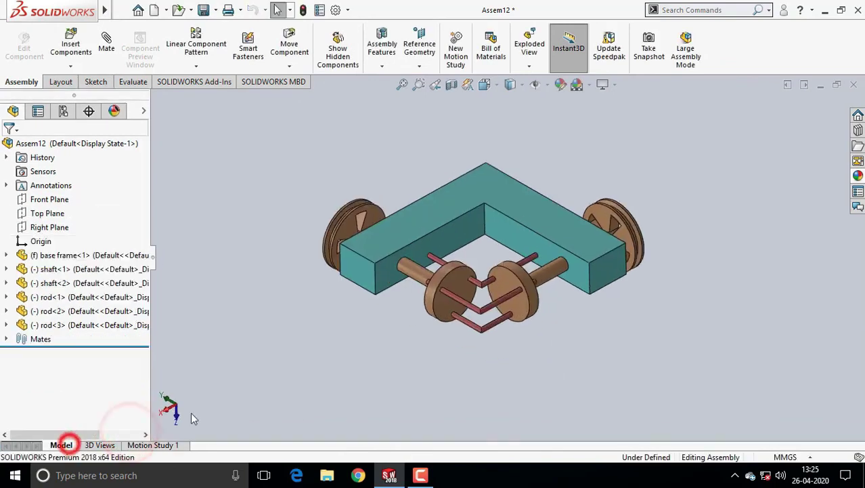